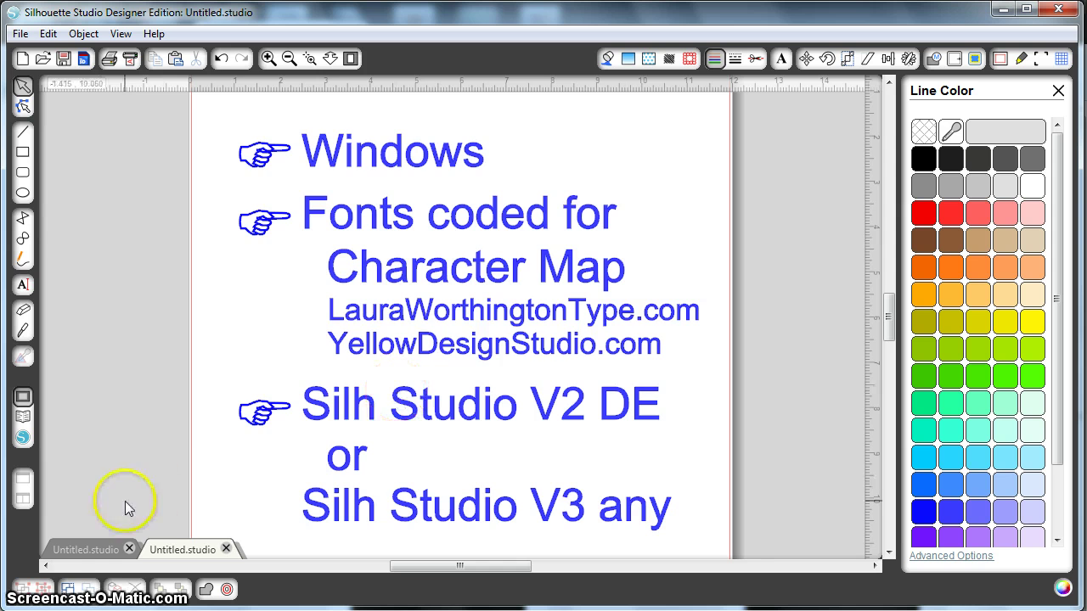
Switch to the drawing with the Samantha lettering and open the Windows Character Map
{"action": "left_click", "coordinate": [105, 549]}
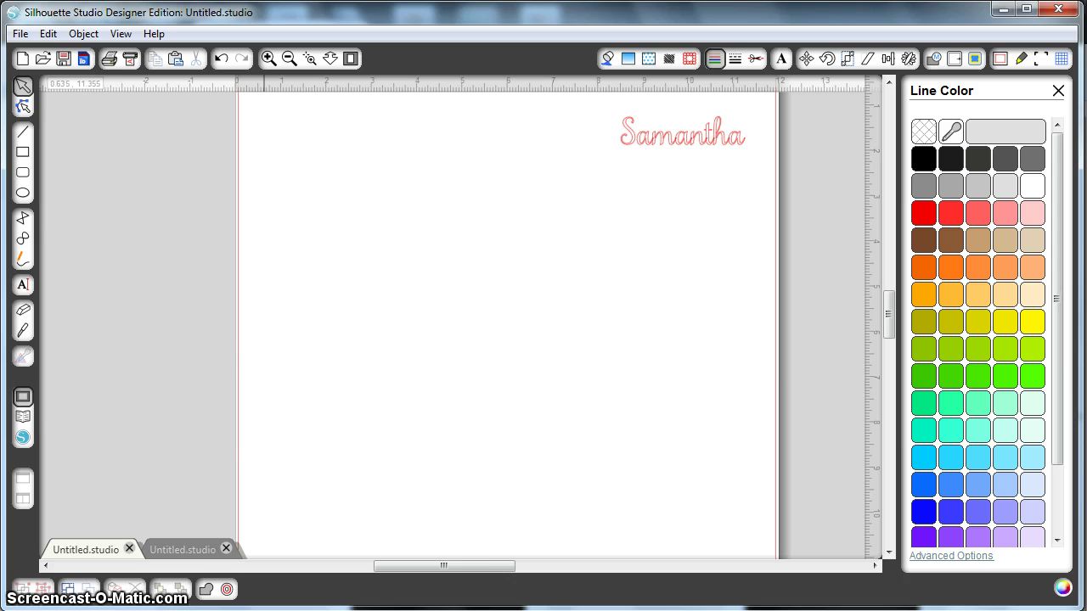
{"action": "key", "text": "super"}
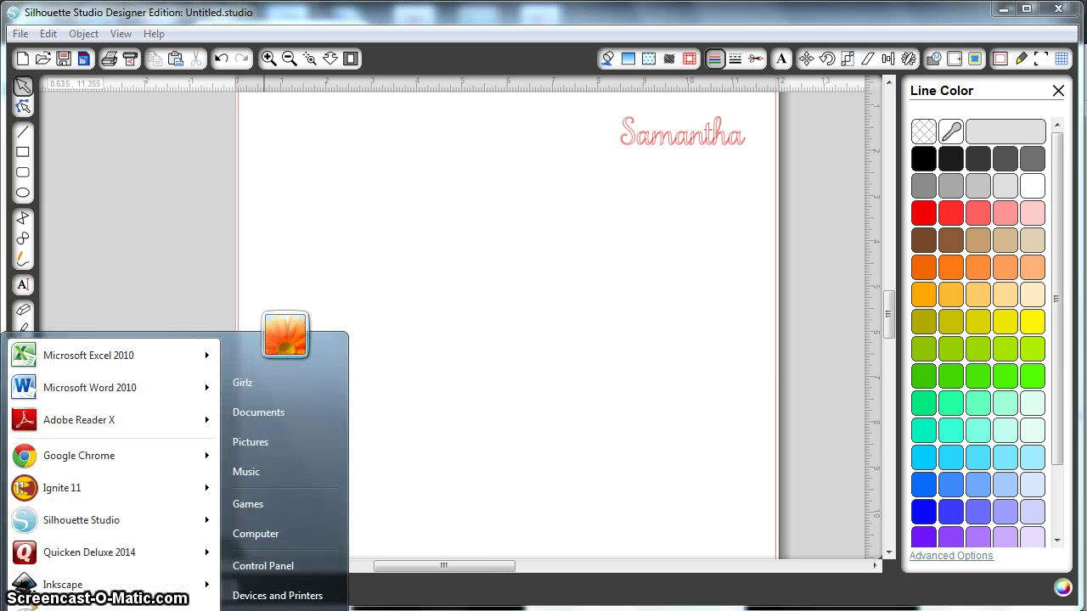
{"action": "type", "text": "cha"}
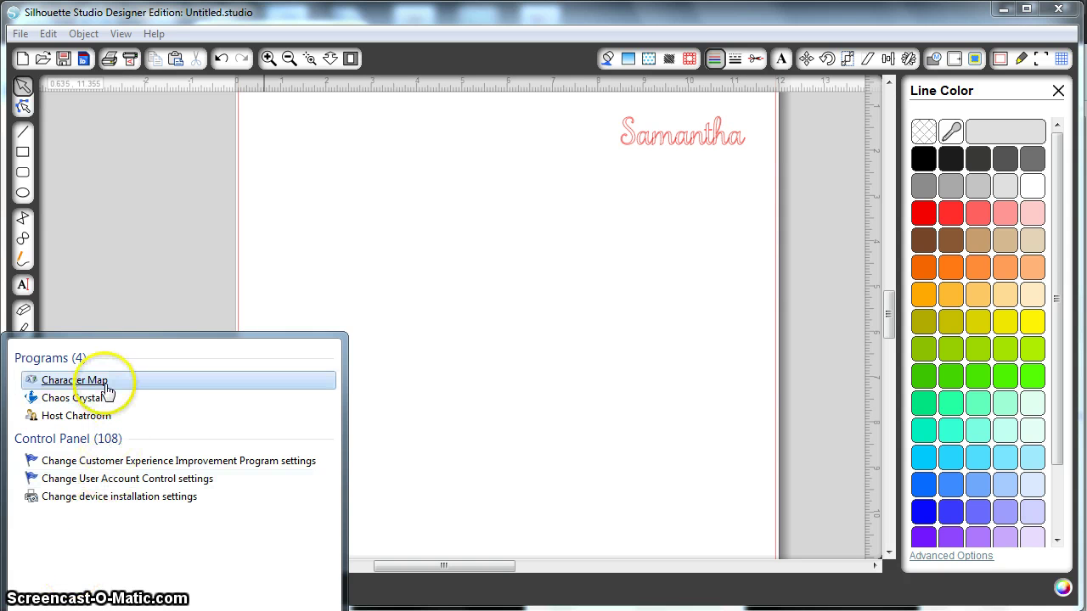
{"action": "left_click", "coordinate": [75, 380]}
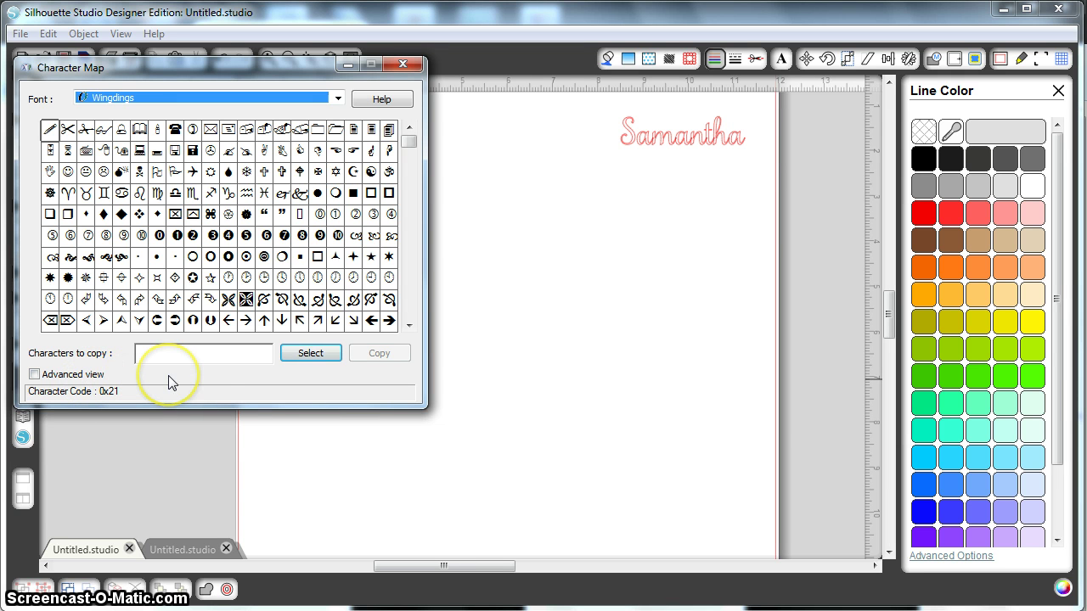
Show the 09 KutUps font in Character Map and enlarge several of its shapes, including a frame and an oval
{"action": "left_click", "coordinate": [322, 101]}
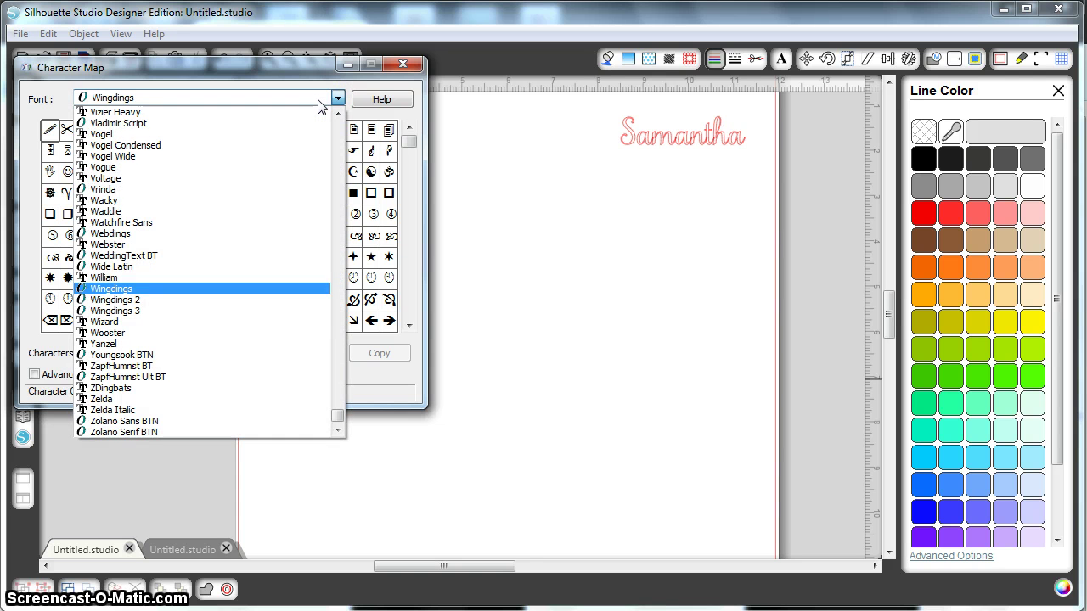
{"action": "left_click", "coordinate": [322, 105]}
{"action": "key", "text": "Home"}
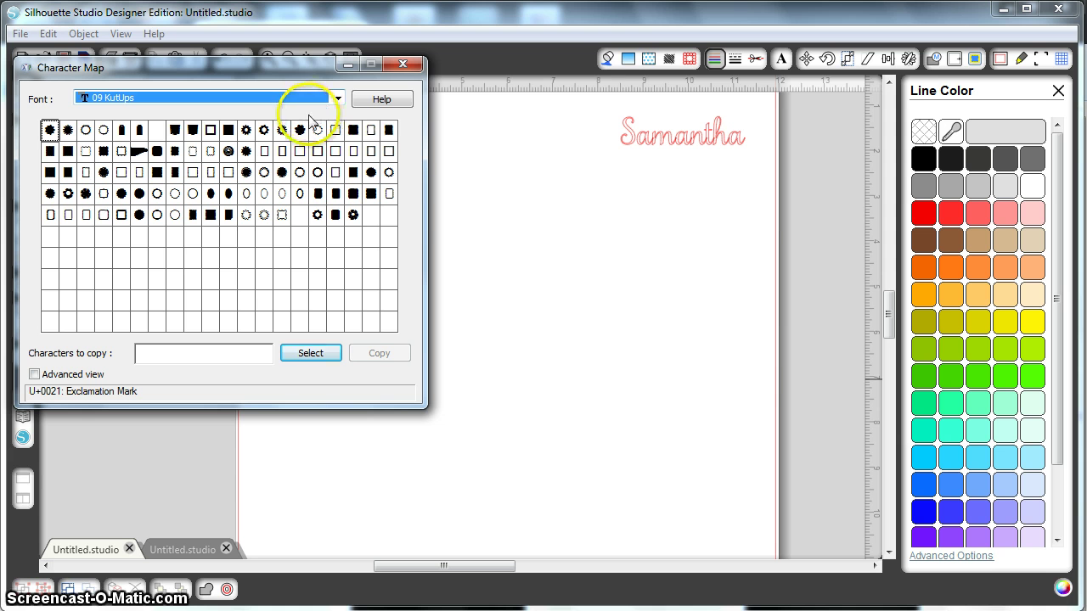
{"action": "left_click", "coordinate": [211, 130]}
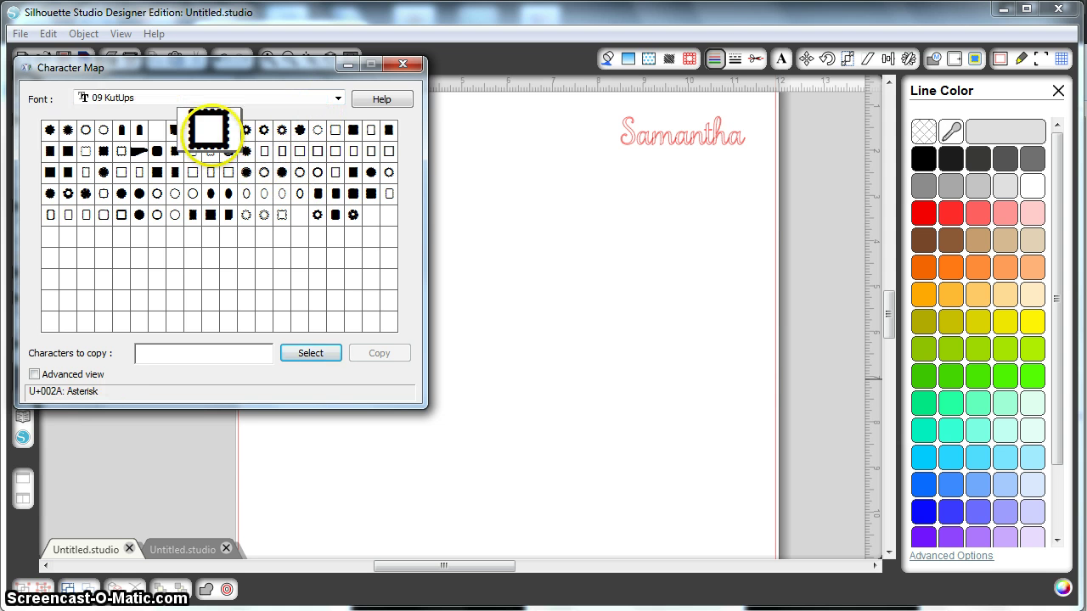
{"action": "left_click", "coordinate": [245, 173]}
{"action": "left_click", "coordinate": [282, 193]}
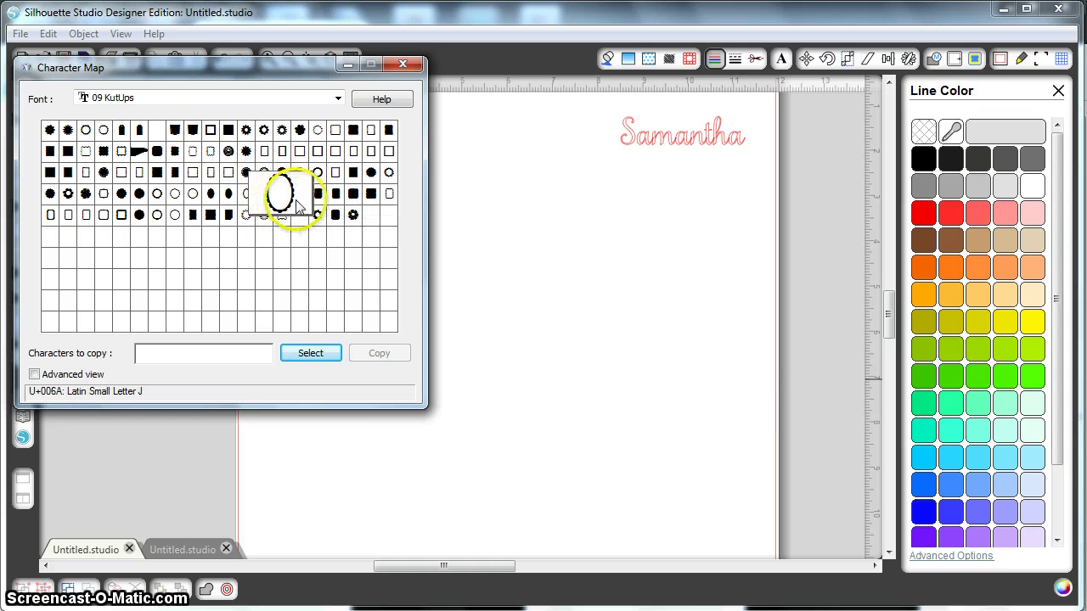
{"action": "left_click", "coordinate": [316, 194]}
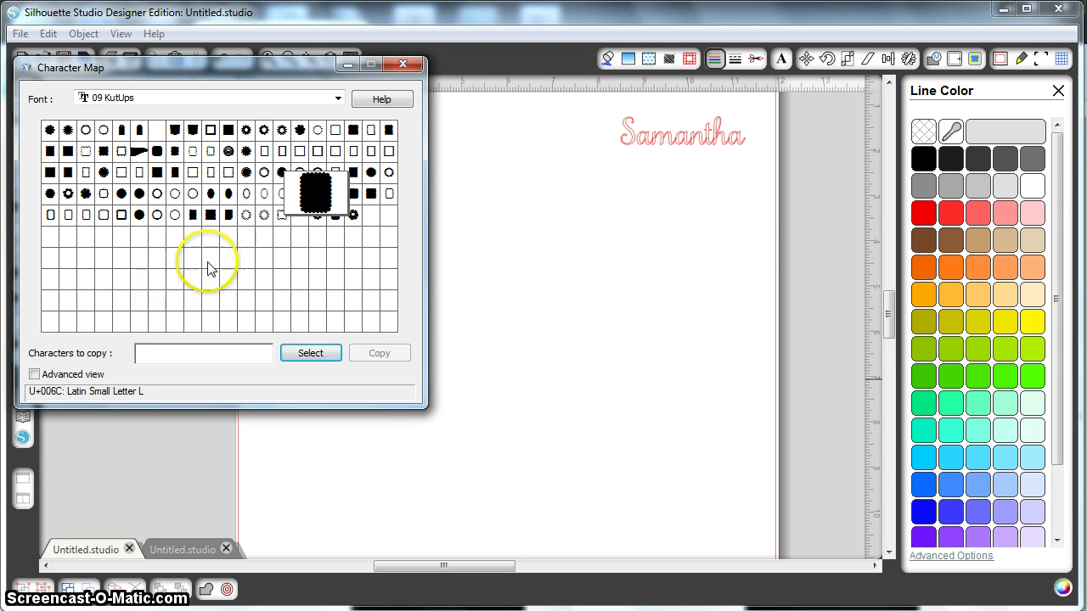
Set the Character Map font to Samantha Upright PRO
{"action": "left_click", "coordinate": [337, 99]}
{"action": "left_click", "coordinate": [335, 101]}
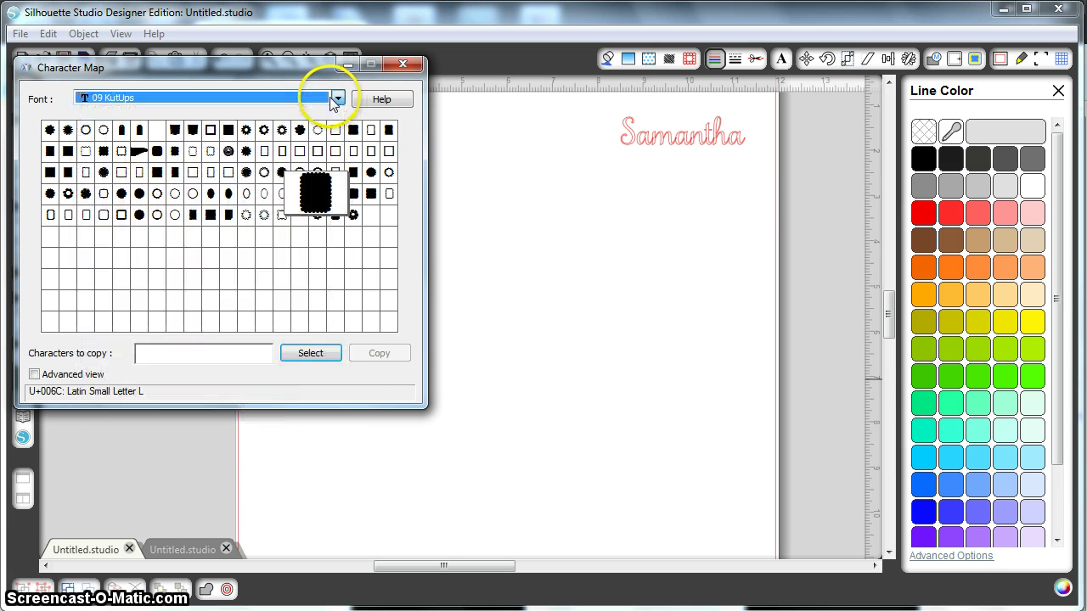
{"action": "key", "text": "s"}
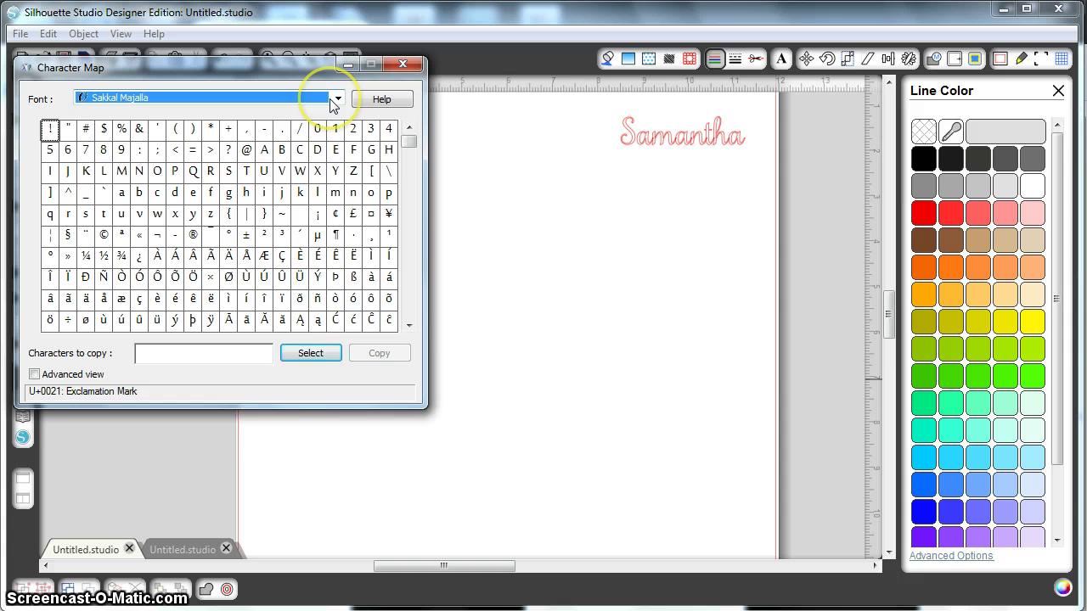
{"action": "left_click", "coordinate": [243, 100]}
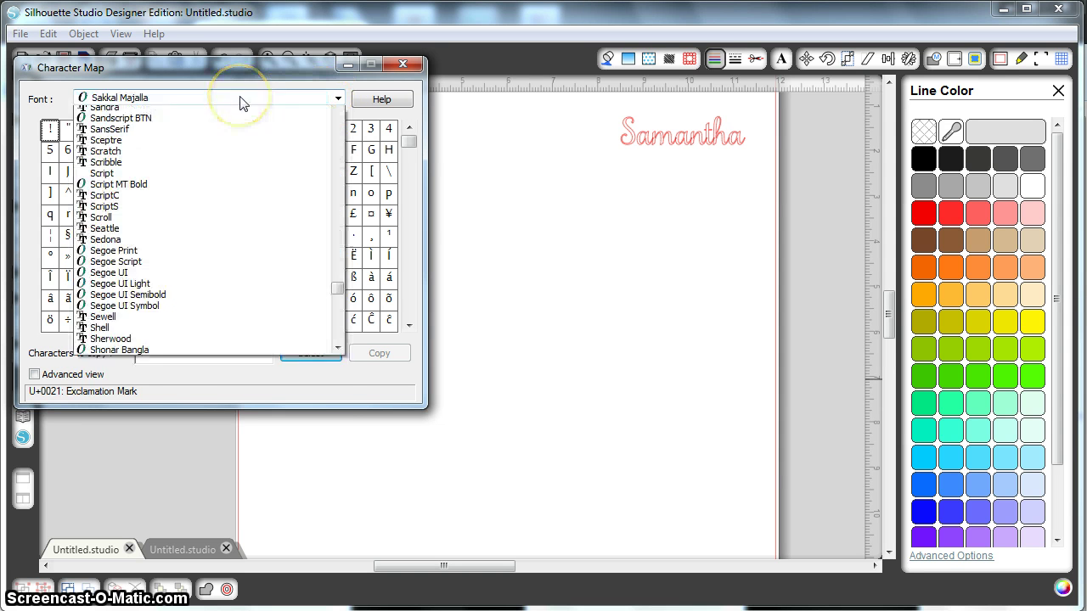
{"action": "key", "text": "Down"}
{"action": "key", "text": "Down"}
{"action": "key", "text": "Down"}
{"action": "key", "text": "Down"}
{"action": "key", "text": "Return"}
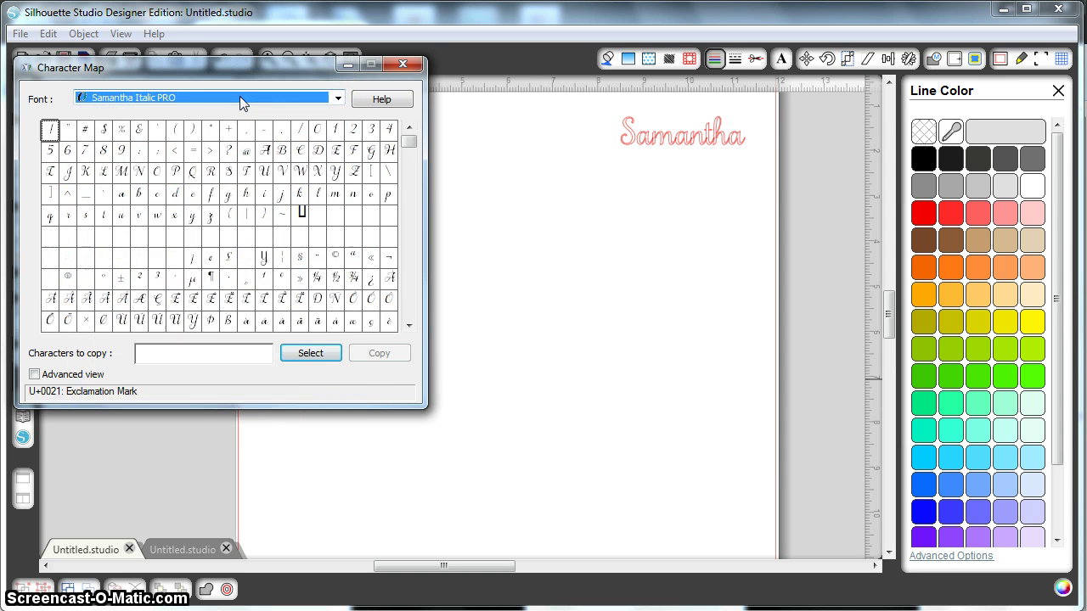
{"action": "left_click", "coordinate": [337, 99]}
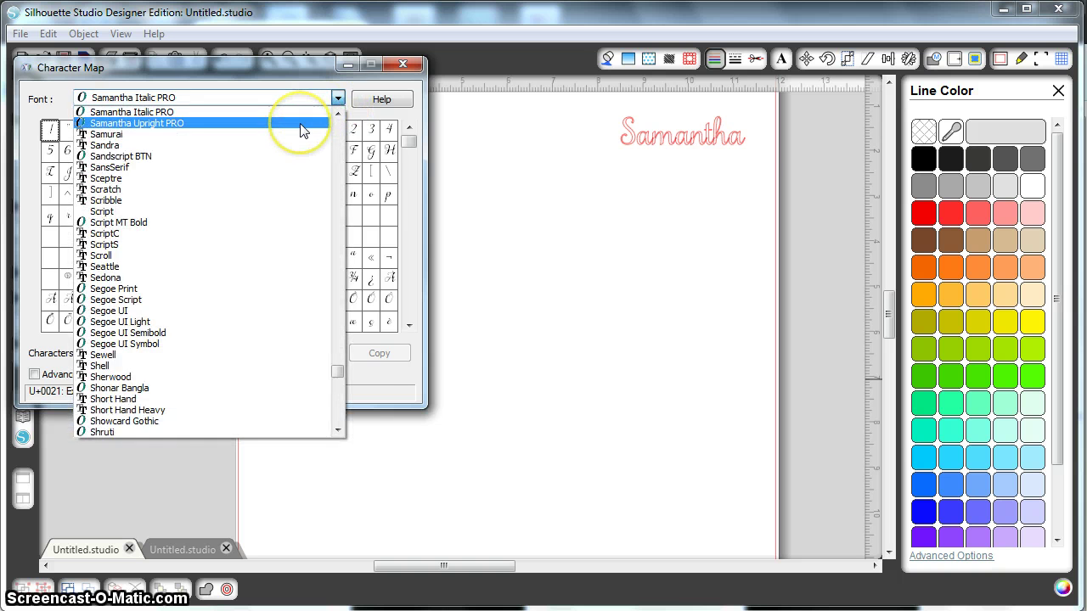
{"action": "left_click", "coordinate": [302, 125]}
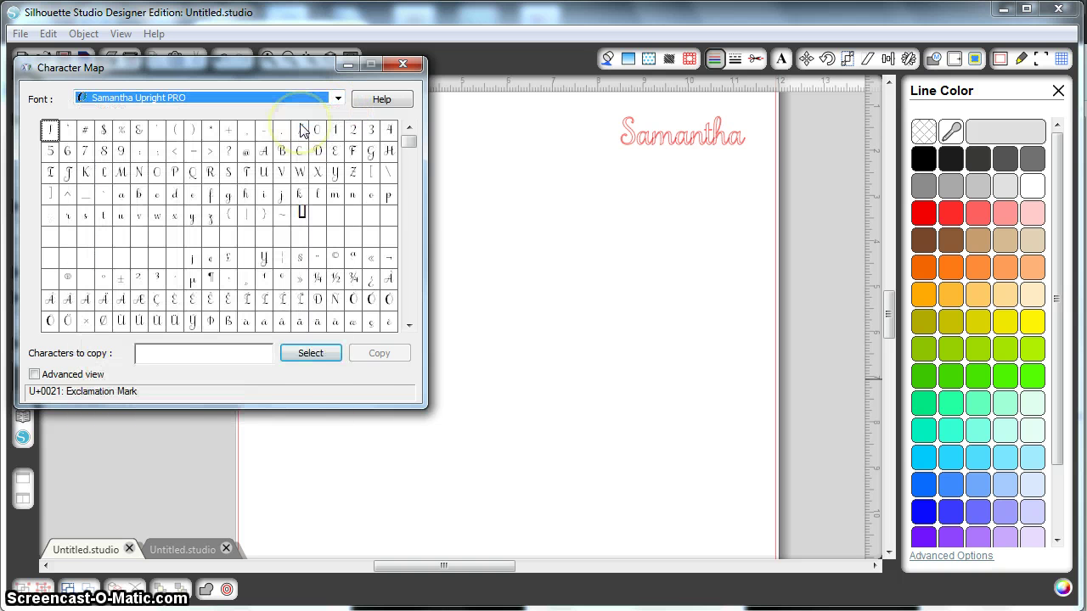
Turn on the advanced view and group the characters by Unicode Subrange, showing only Private Use Characters
{"action": "left_click", "coordinate": [34, 375]}
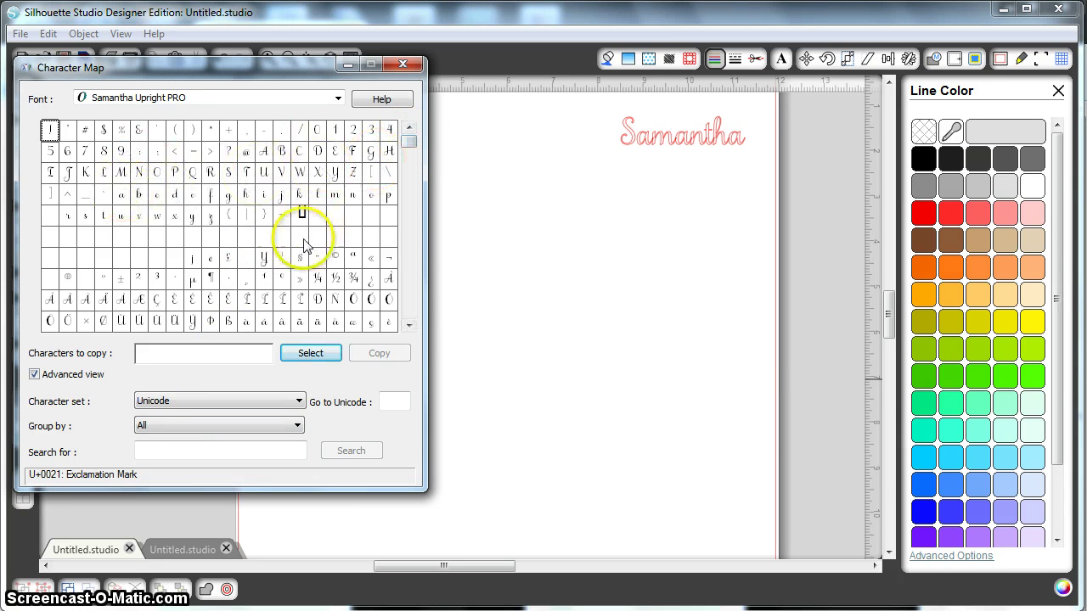
{"action": "left_click", "coordinate": [293, 425]}
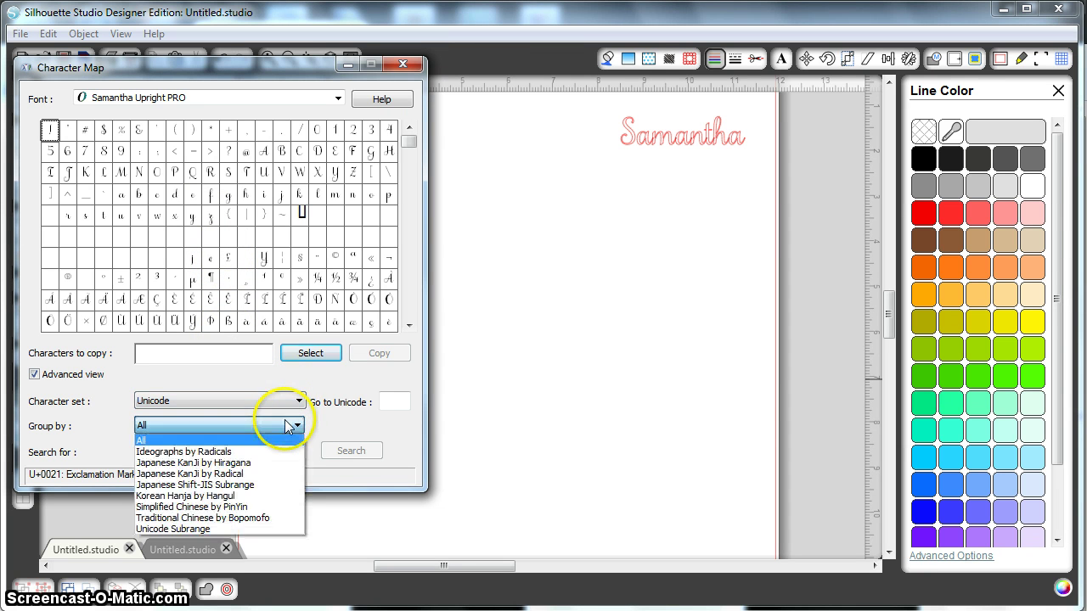
{"action": "left_click", "coordinate": [253, 527]}
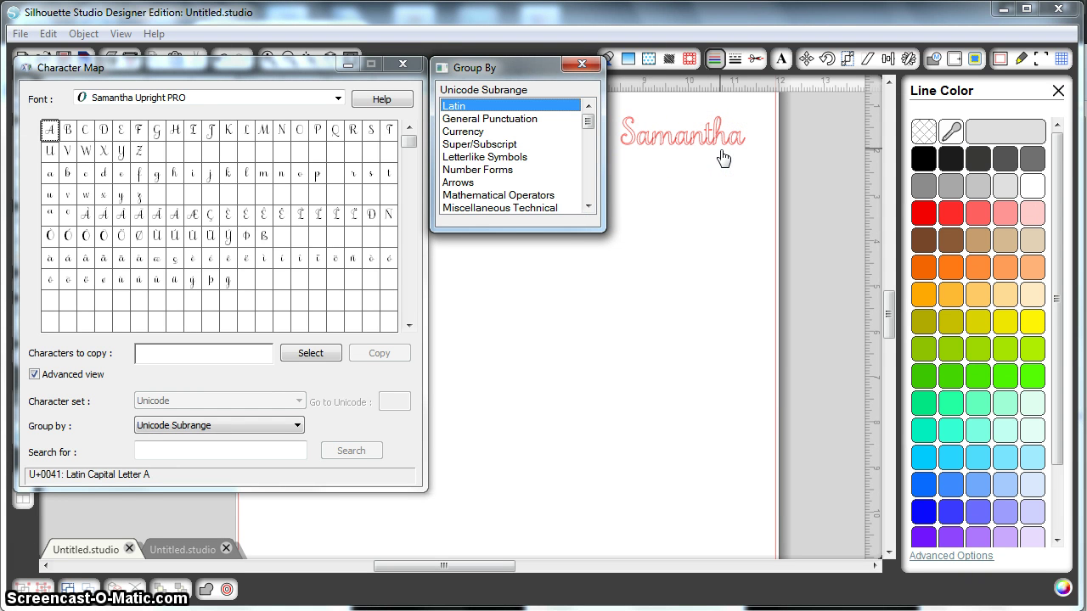
{"action": "left_click_drag", "start_coordinate": [586, 121], "coordinate": [593, 206]}
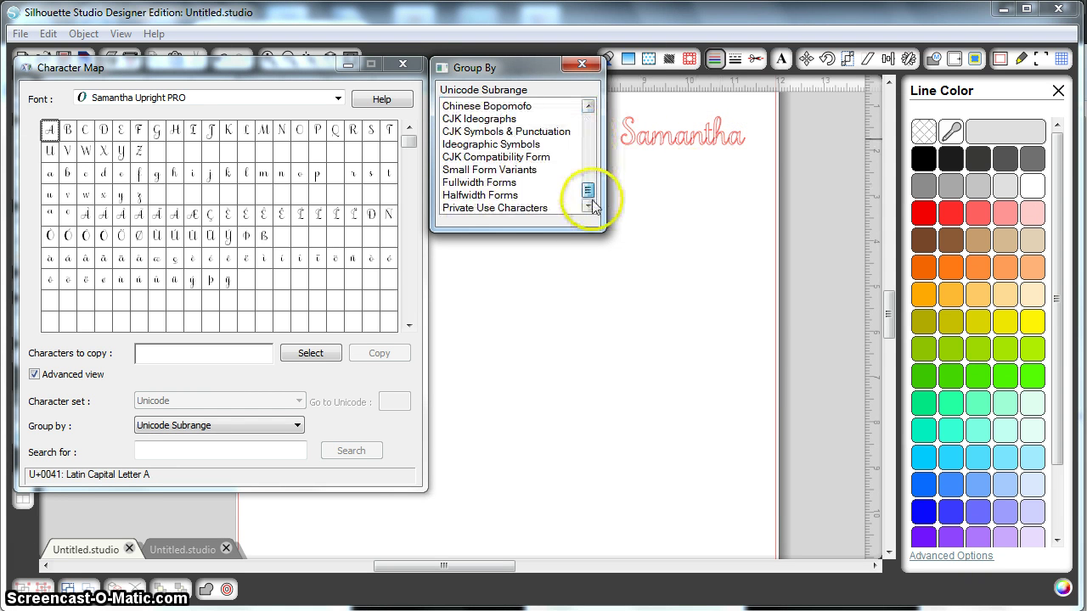
{"action": "left_click", "coordinate": [561, 210]}
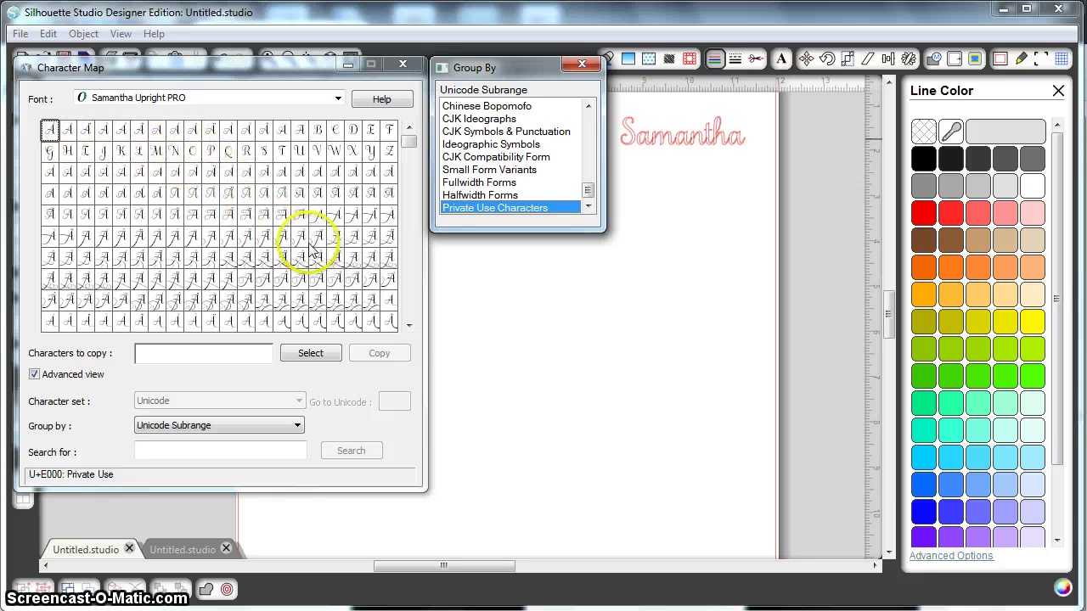
Browse the font's private use glyphs from the alternate letters through to the word glyphs and ornaments, enlarging one of the word glyphs
{"action": "left_click", "coordinate": [408, 328]}
{"action": "left_click", "coordinate": [408, 328]}
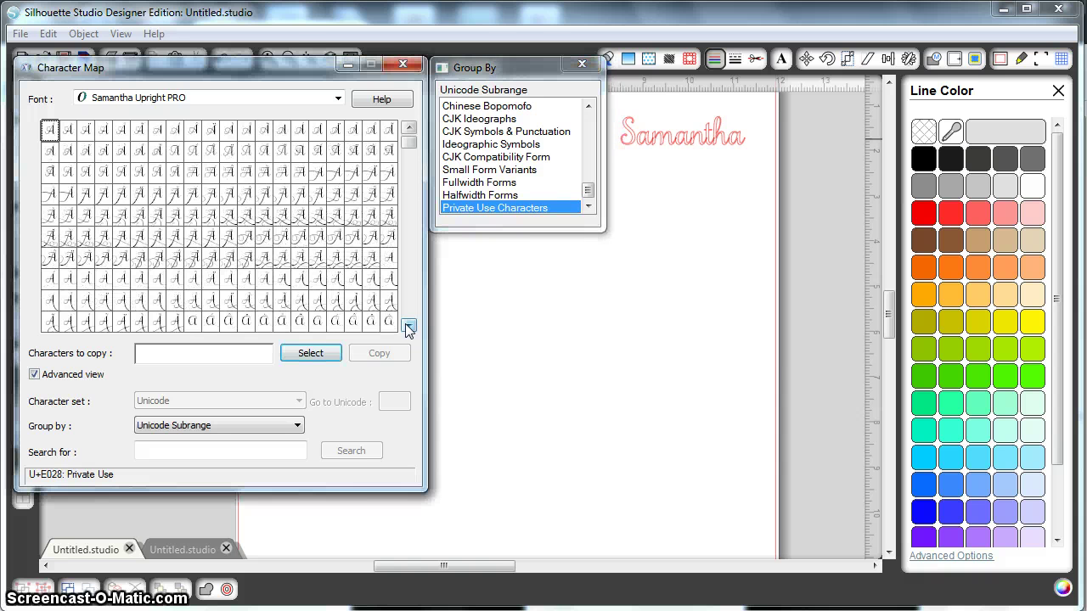
{"action": "left_click", "coordinate": [408, 328]}
{"action": "left_click", "coordinate": [408, 328]}
{"action": "left_click", "coordinate": [407, 328]}
{"action": "left_click", "coordinate": [408, 328]}
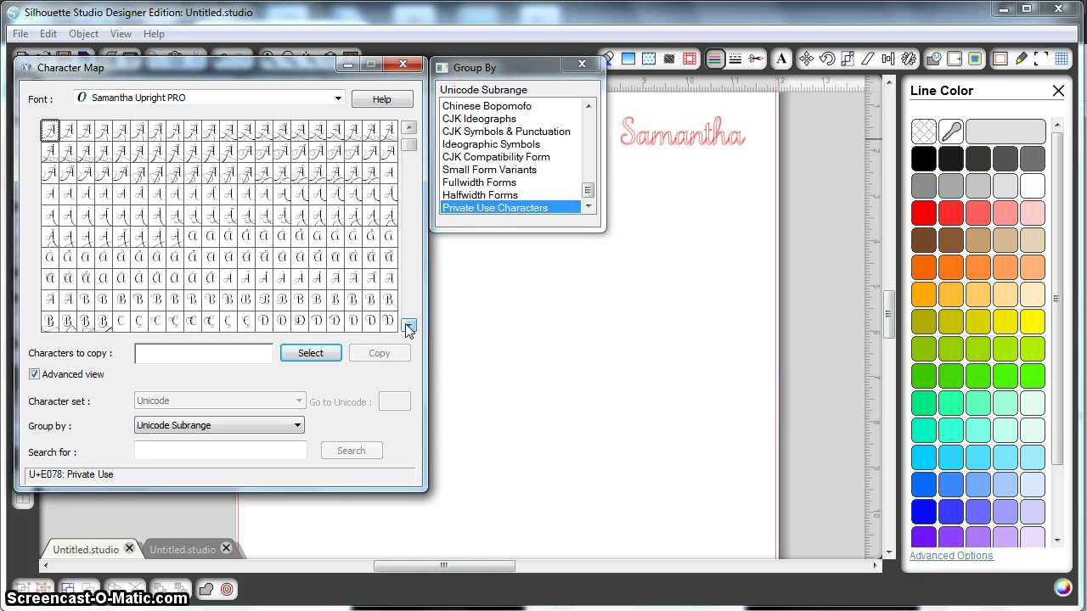
{"action": "left_click", "coordinate": [407, 328]}
{"action": "left_click", "coordinate": [407, 328]}
{"action": "left_click", "coordinate": [407, 328]}
{"action": "left_click", "coordinate": [408, 327]}
{"action": "left_click", "coordinate": [407, 328]}
{"action": "left_click", "coordinate": [408, 328]}
{"action": "left_click", "coordinate": [408, 328]}
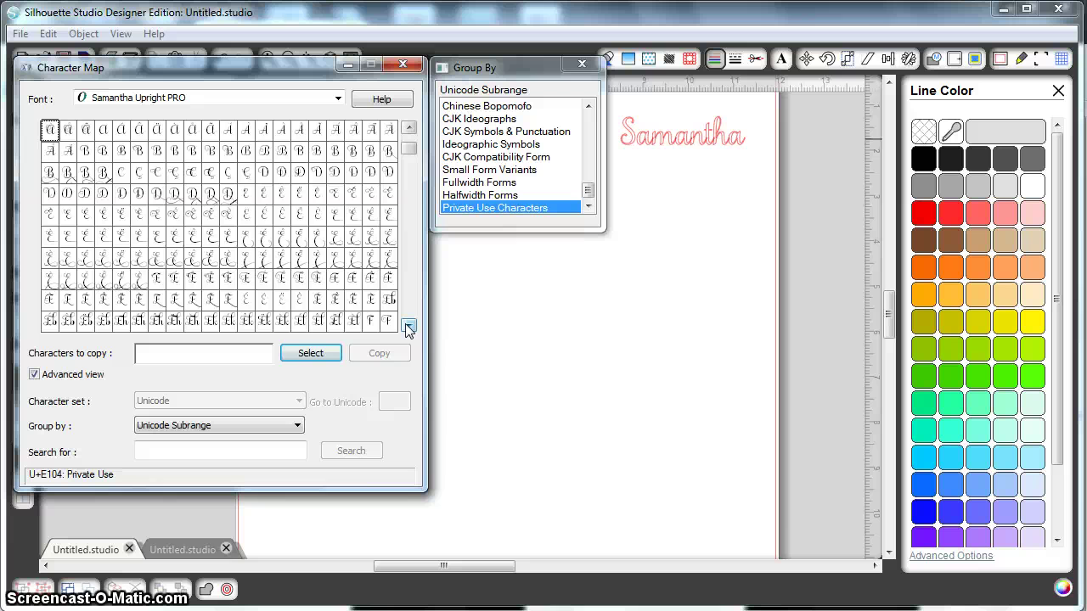
{"action": "left_click", "coordinate": [407, 328]}
{"action": "left_click", "coordinate": [408, 327]}
{"action": "left_click", "coordinate": [408, 328]}
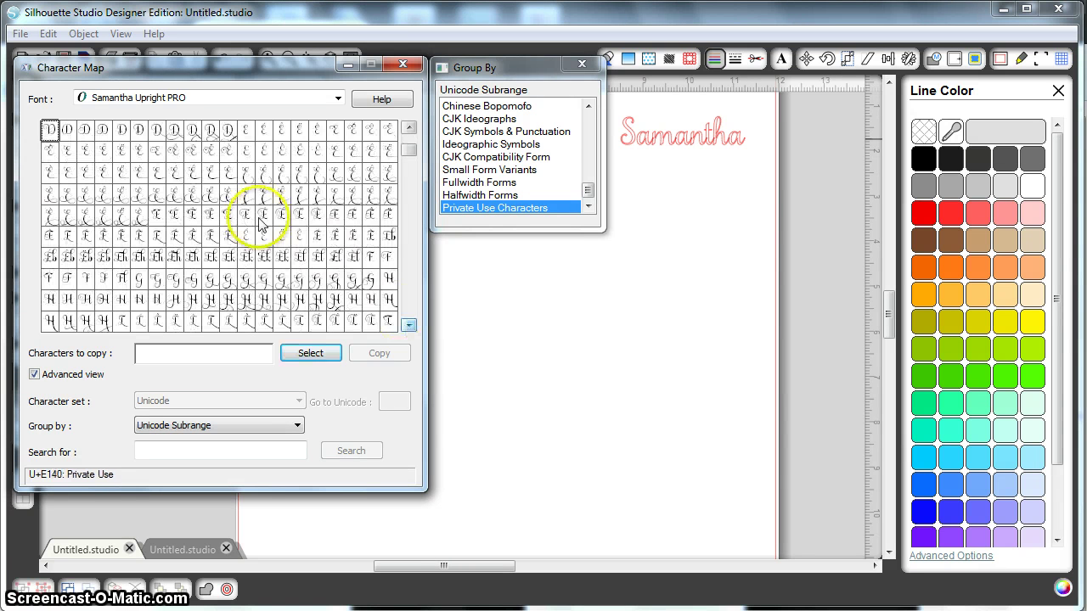
{"action": "left_click", "coordinate": [407, 328]}
{"action": "left_click", "coordinate": [408, 327]}
{"action": "left_click", "coordinate": [408, 328]}
{"action": "left_click", "coordinate": [407, 327]}
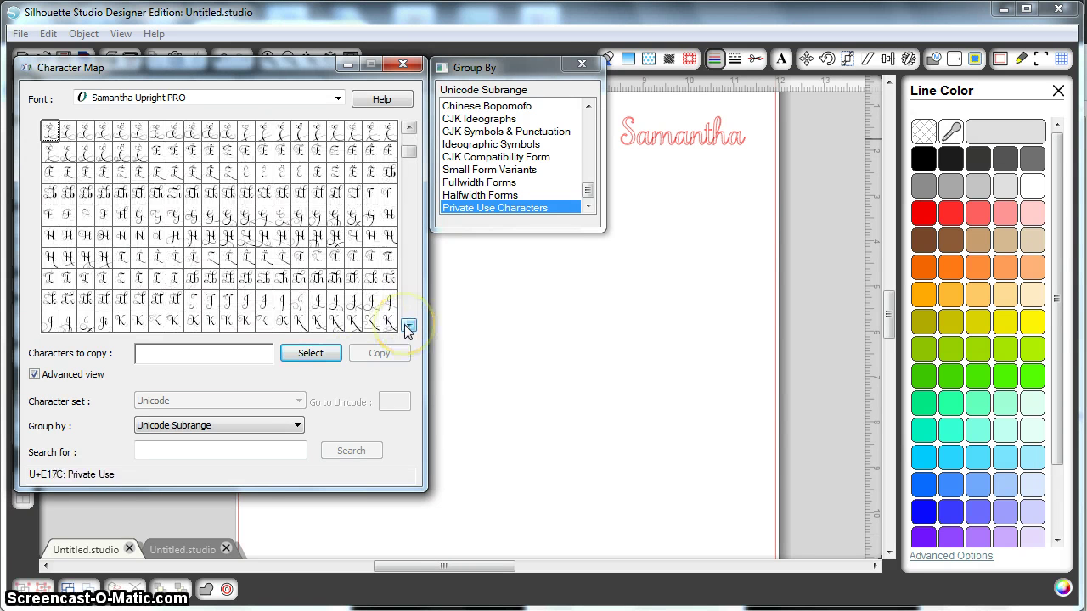
{"action": "left_click", "coordinate": [408, 328]}
{"action": "left_click", "coordinate": [408, 328]}
{"action": "left_click", "coordinate": [408, 327]}
{"action": "left_click", "coordinate": [408, 328]}
{"action": "left_click_drag", "start_coordinate": [408, 328], "coordinate": [408, 328]}
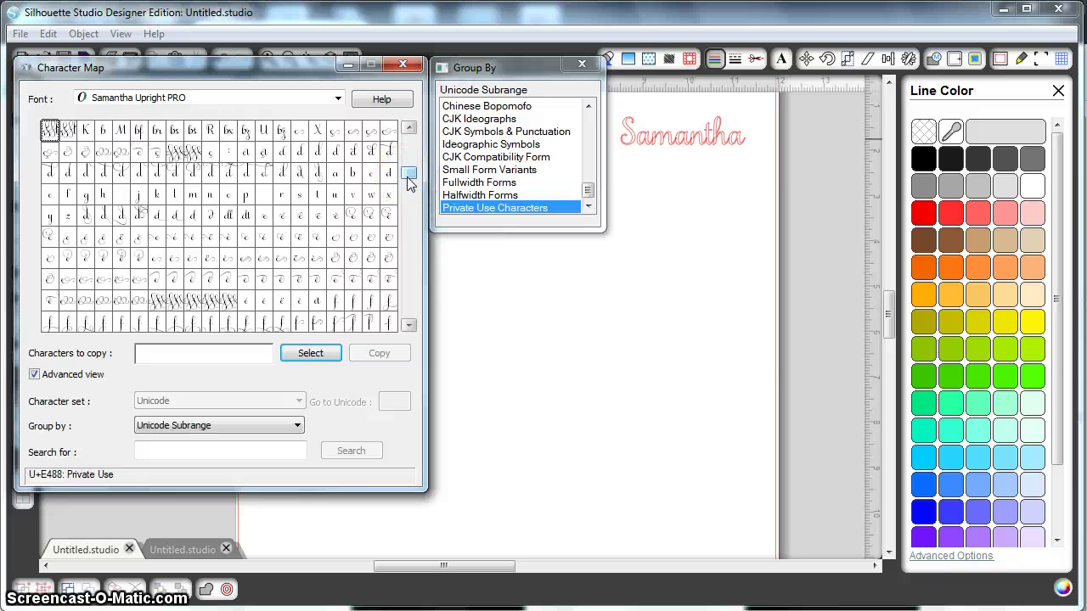
{"action": "scroll", "coordinate": [408, 182], "scroll_direction": "up", "scroll_amount": 1}
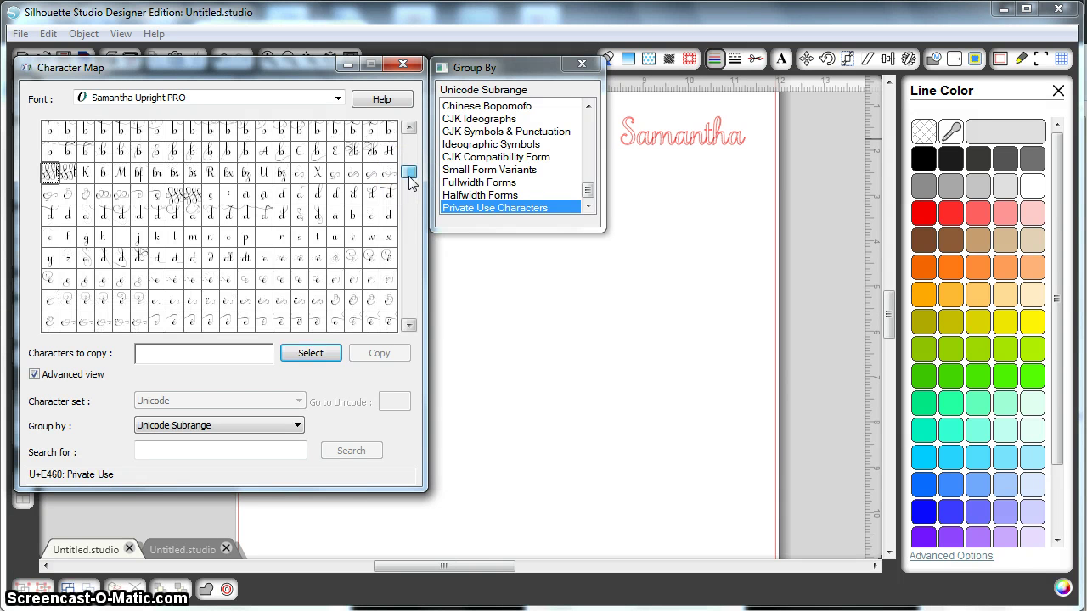
{"action": "left_click_drag", "start_coordinate": [408, 182], "coordinate": [416, 213]}
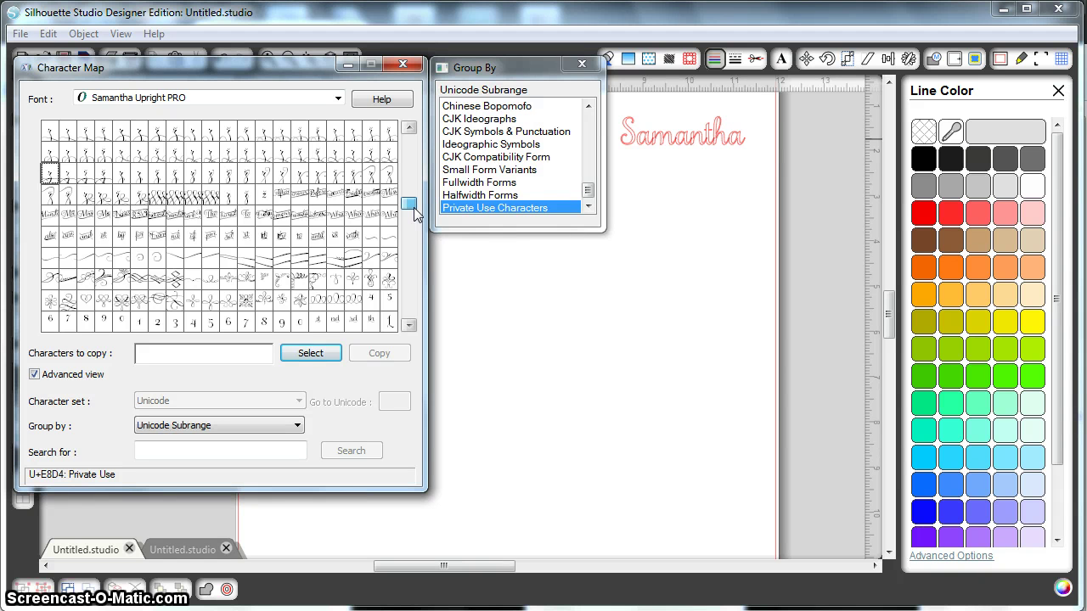
{"action": "mouse_move", "coordinate": [416, 212]}
{"action": "left_mouse_down"}
{"action": "mouse_move", "coordinate": [415, 151]}
{"action": "mouse_move", "coordinate": [418, 213]}
{"action": "left_mouse_up"}
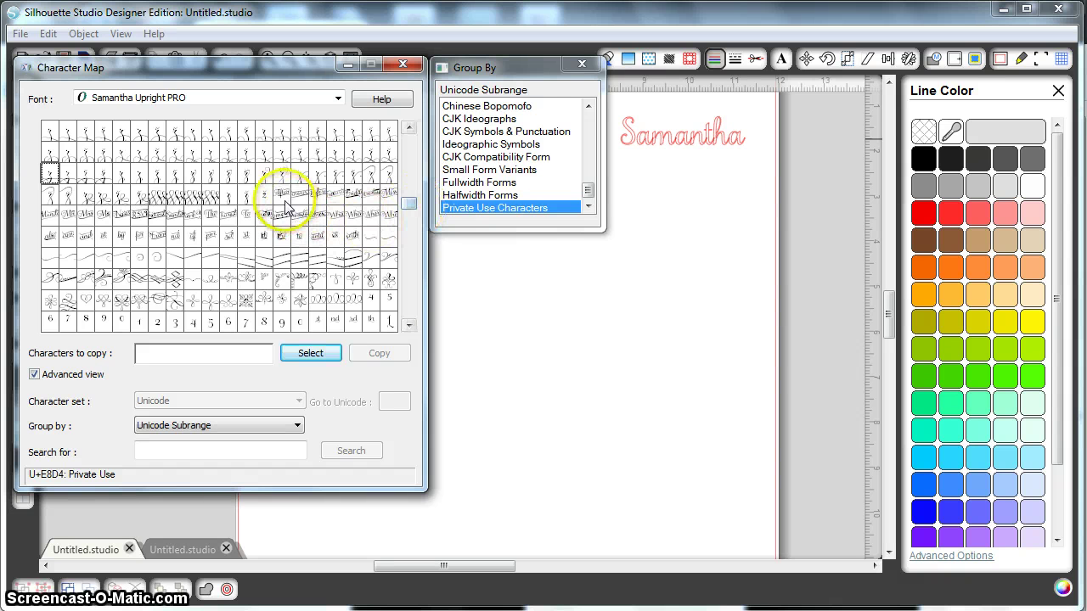
{"action": "left_click_drag", "start_coordinate": [285, 204], "coordinate": [319, 201]}
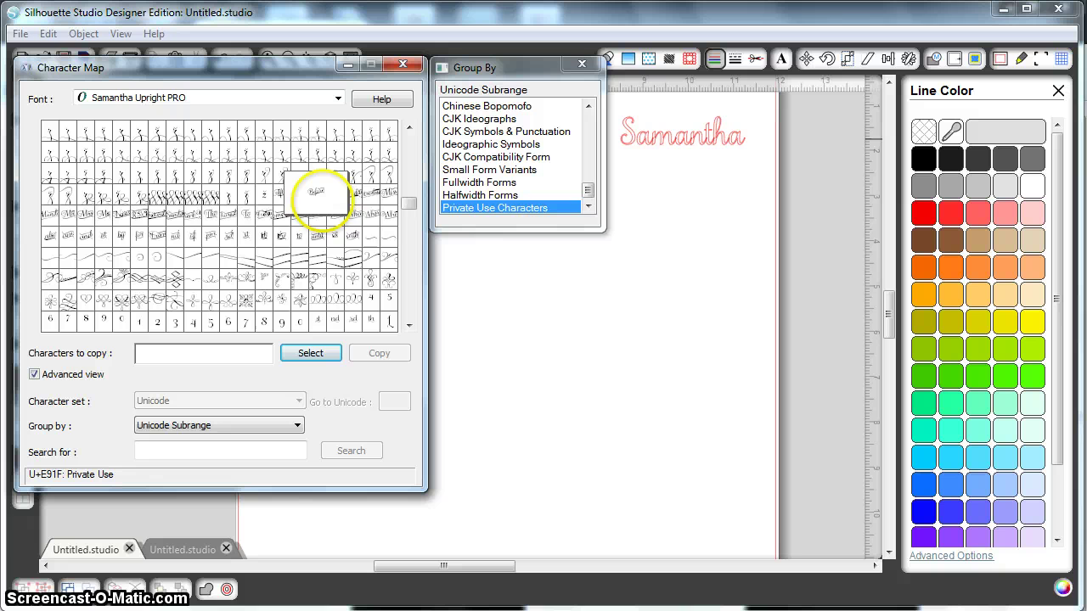
{"action": "left_click", "coordinate": [318, 207]}
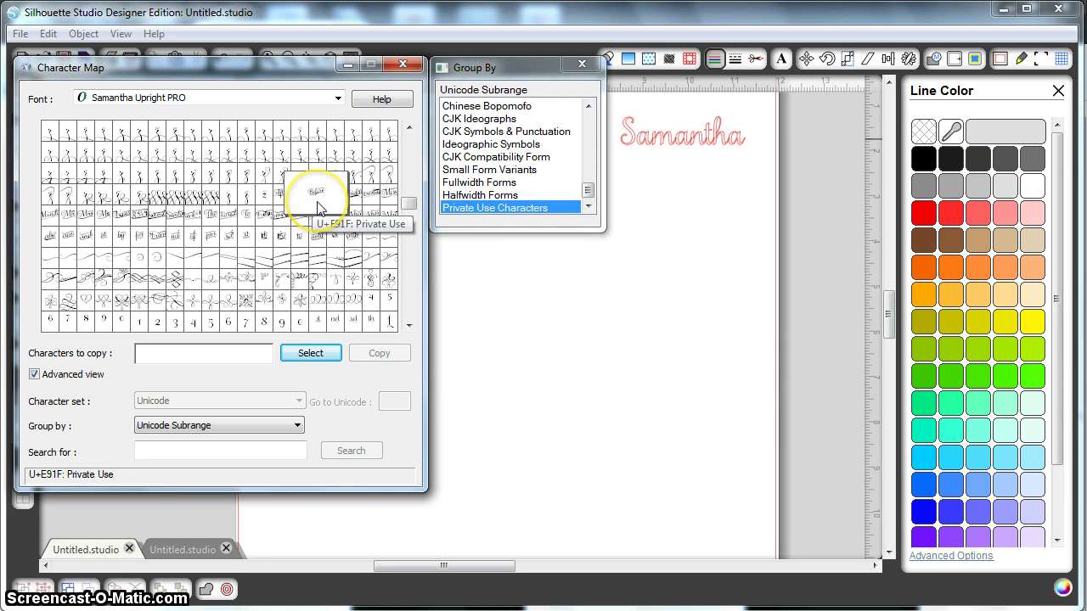
{"action": "left_click_drag", "start_coordinate": [353, 198], "coordinate": [316, 195]}
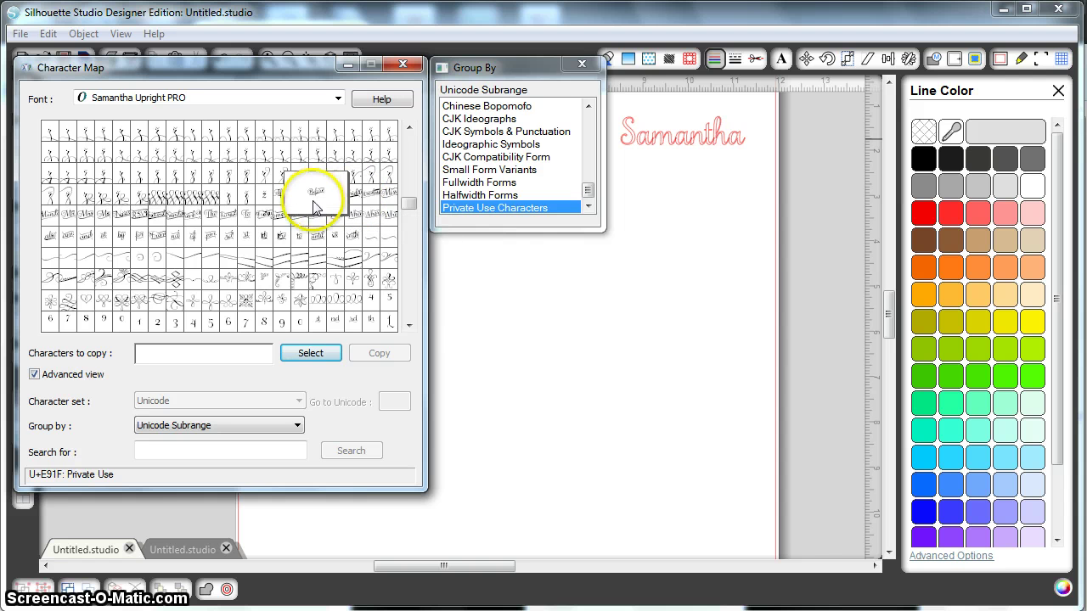
Add the horizontal flourish ornament U+E96B to the characters to copy
{"action": "left_click_drag", "start_coordinate": [151, 292], "coordinate": [215, 284]}
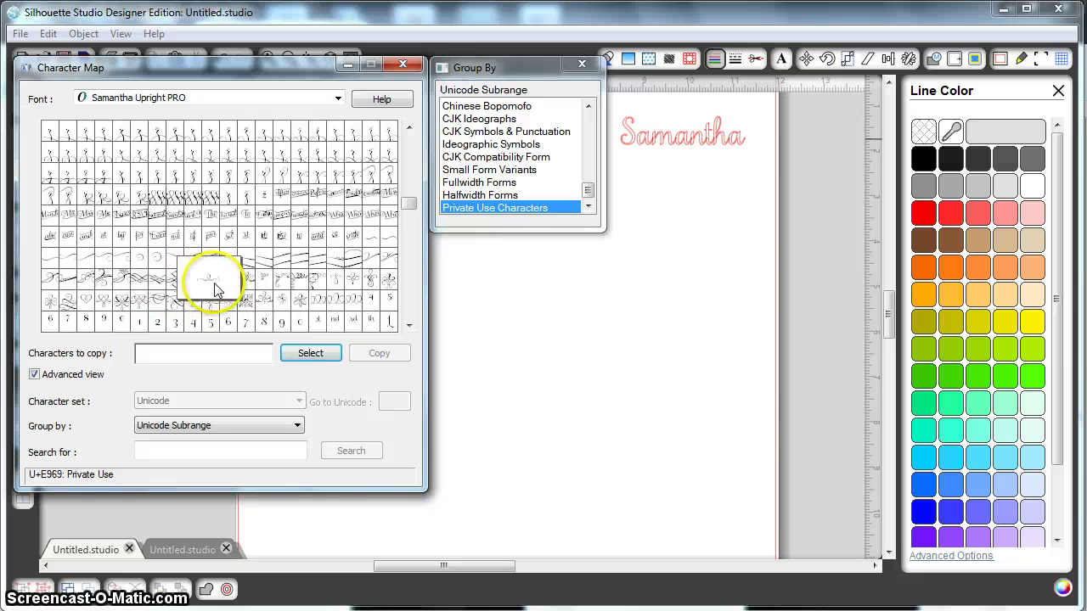
{"action": "left_click", "coordinate": [244, 286]}
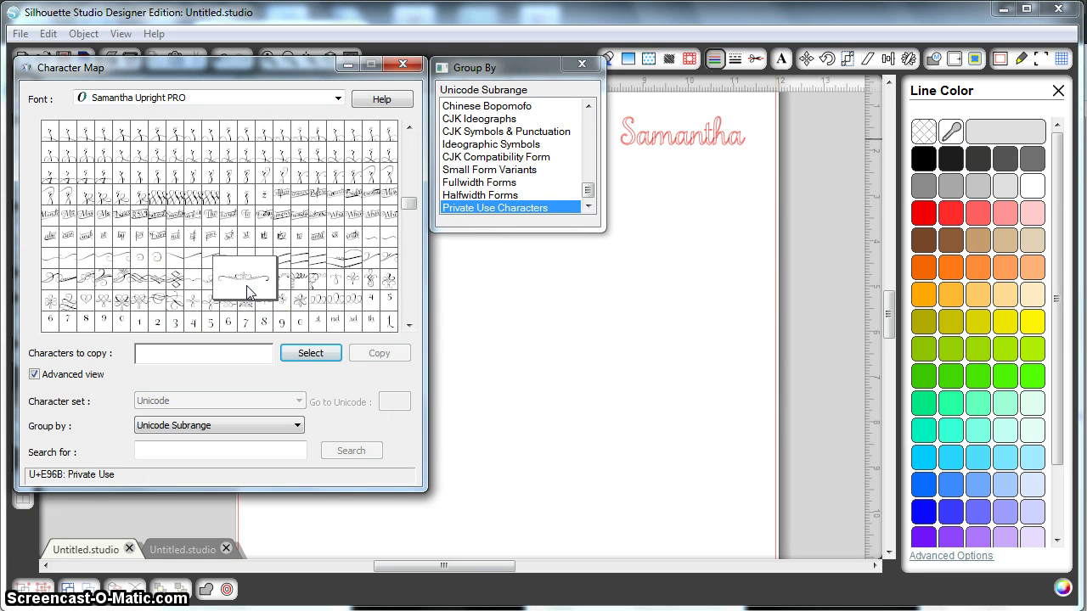
{"action": "left_click", "coordinate": [297, 355]}
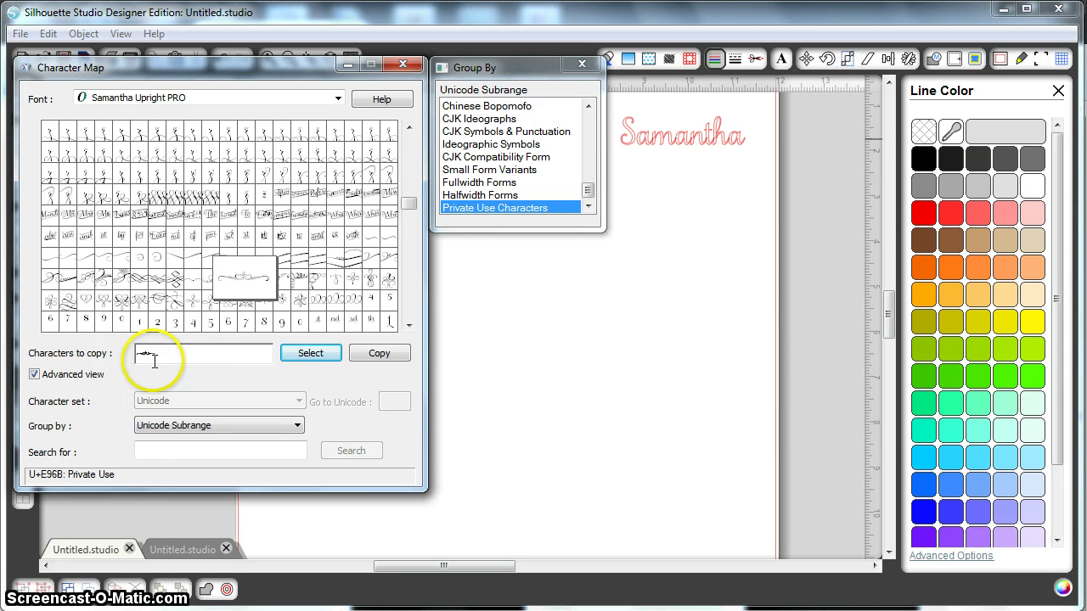
Copy the selected flourish character and paste it onto the Silhouette Studio page below the Samantha text
{"action": "left_click", "coordinate": [365, 356]}
{"action": "left_click", "coordinate": [374, 356]}
{"action": "left_click", "coordinate": [490, 359]}
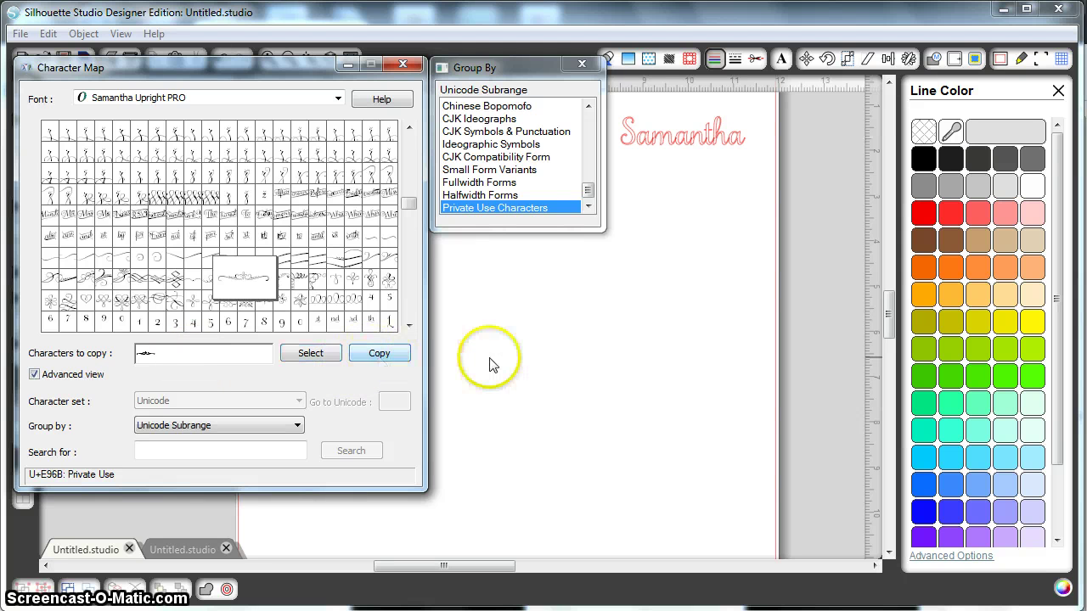
{"action": "right_click", "coordinate": [487, 338]}
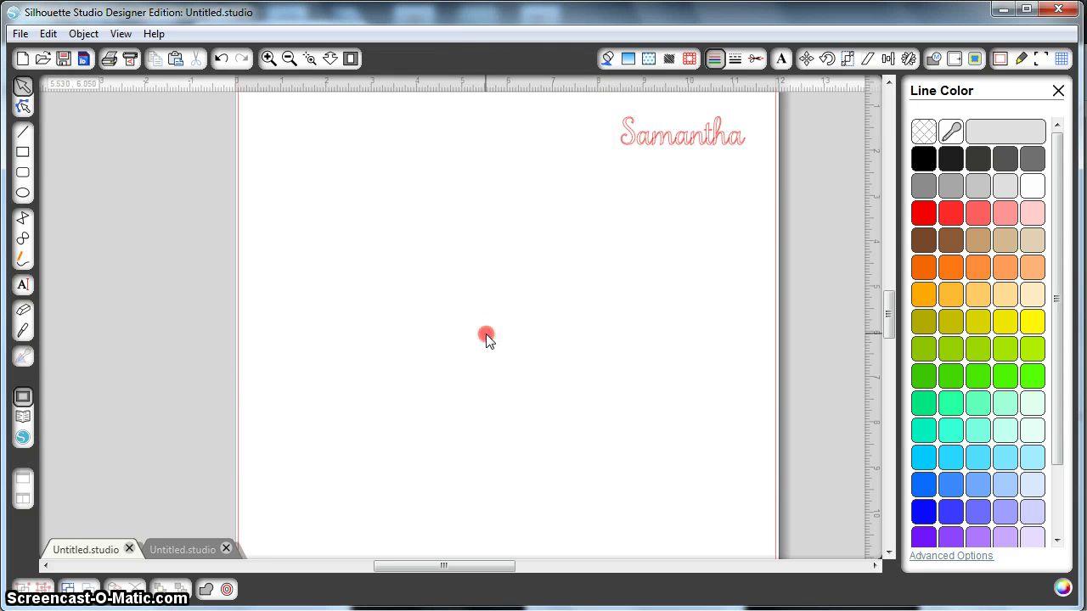
{"action": "left_click", "coordinate": [498, 370]}
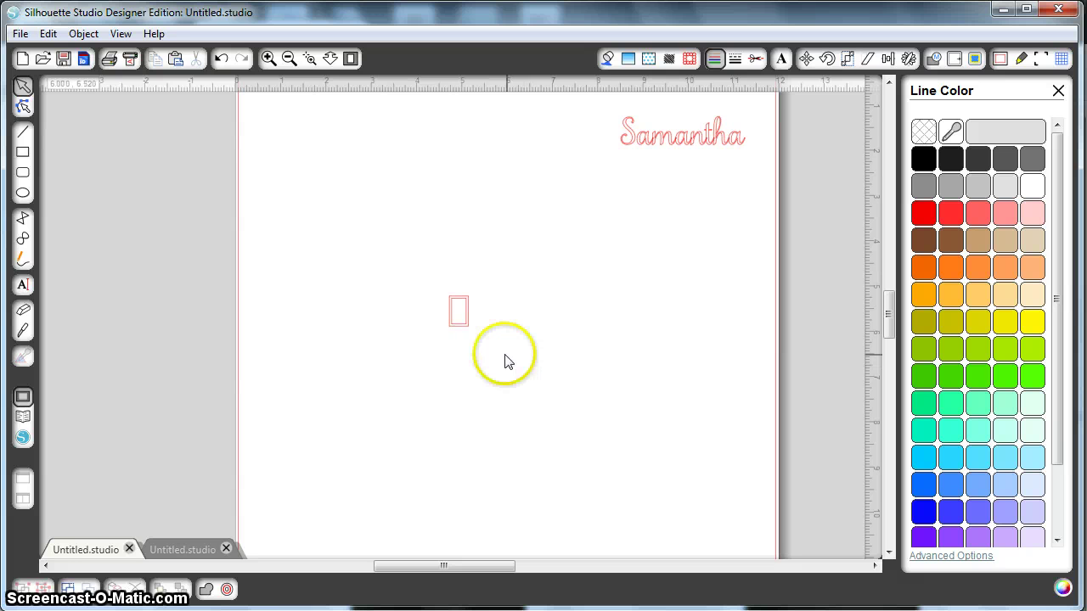
Set the pasted placeholder character's font to Samantha Upright PRO
{"action": "left_click", "coordinate": [466, 334]}
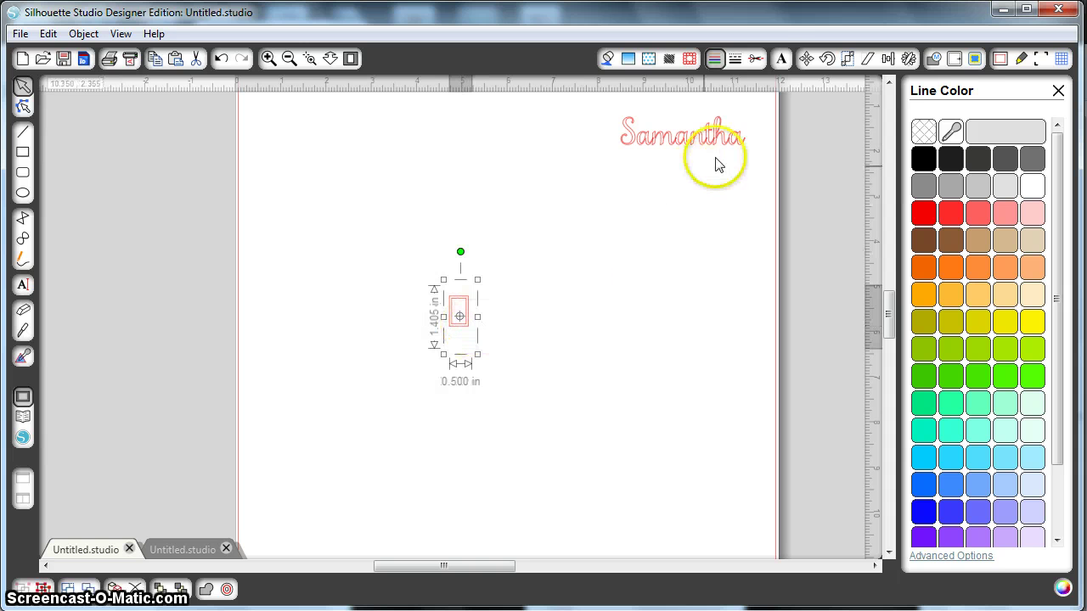
{"action": "left_click", "coordinate": [781, 65]}
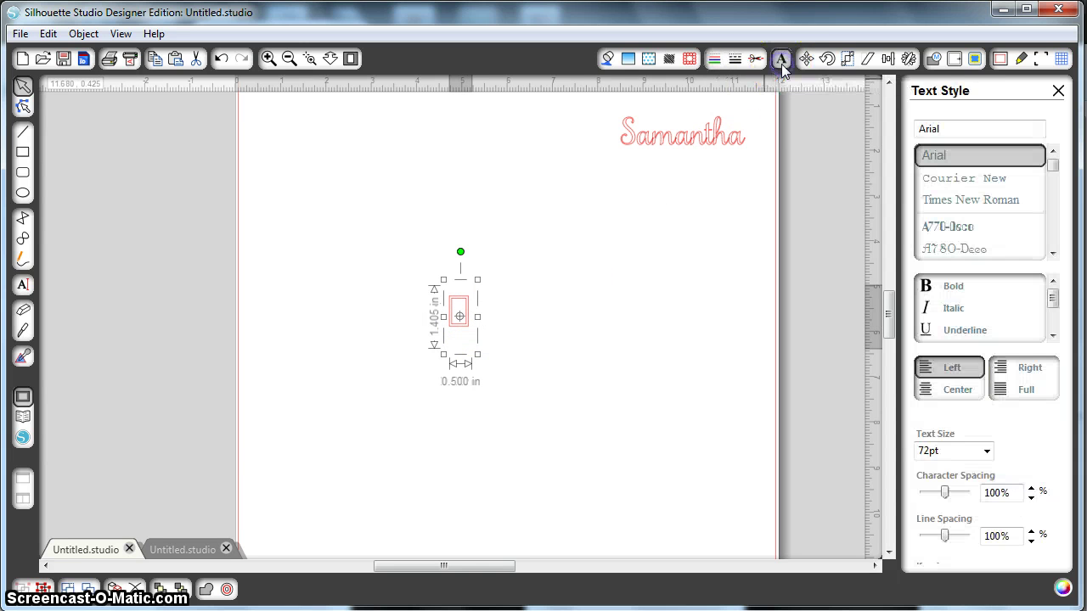
{"action": "left_click_drag", "start_coordinate": [940, 127], "coordinate": [909, 127]}
{"action": "type", "text": "samantha Italic PRO"}
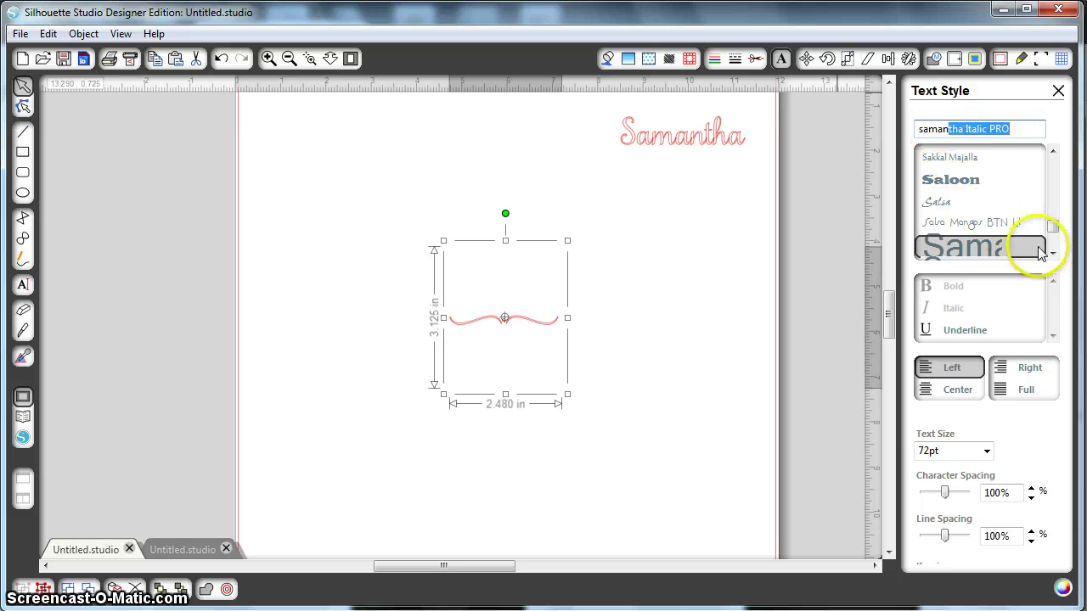
{"action": "left_click", "coordinate": [1052, 253]}
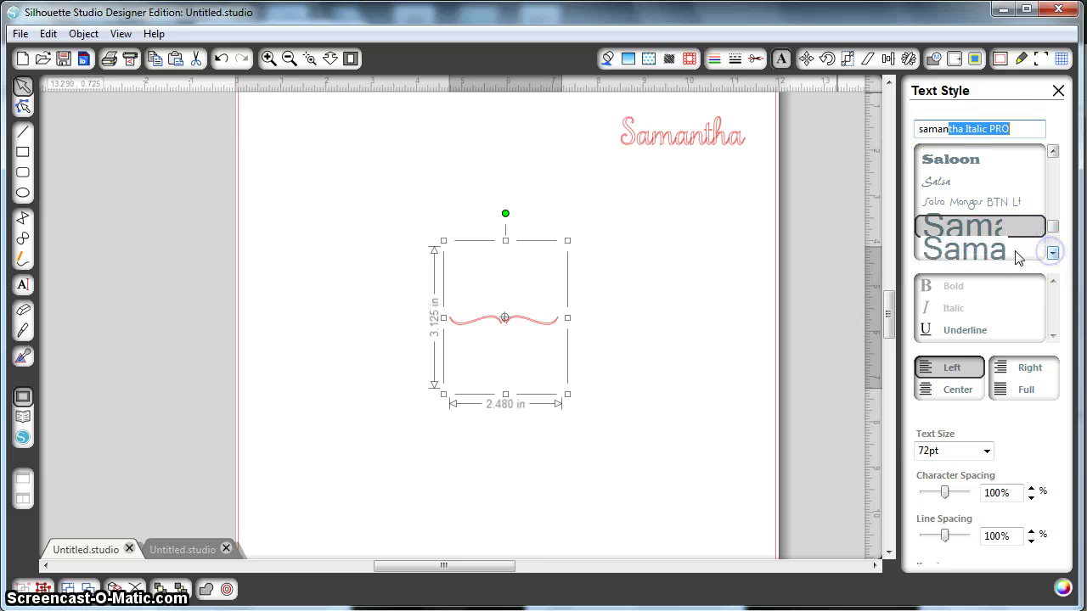
{"action": "left_click", "coordinate": [1019, 250]}
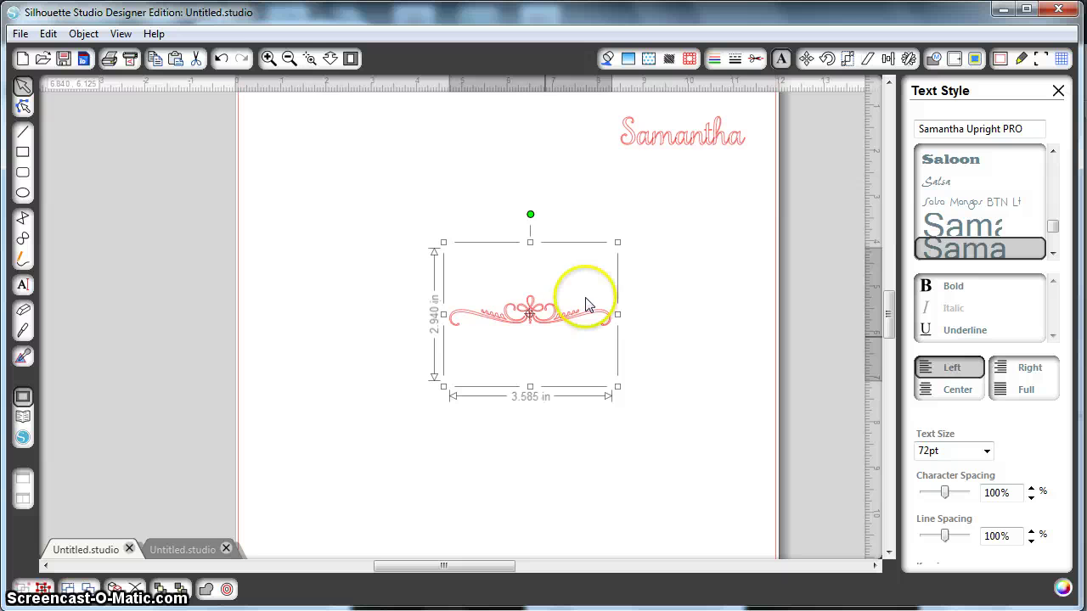
{"action": "double_click", "coordinate": [679, 149]}
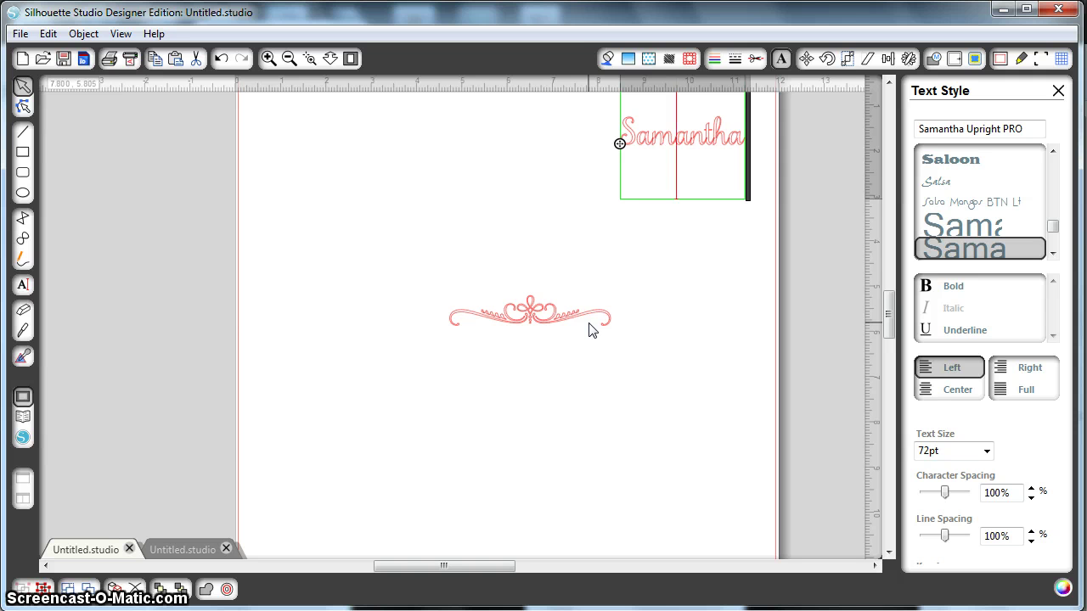
{"action": "left_click", "coordinate": [616, 317]}
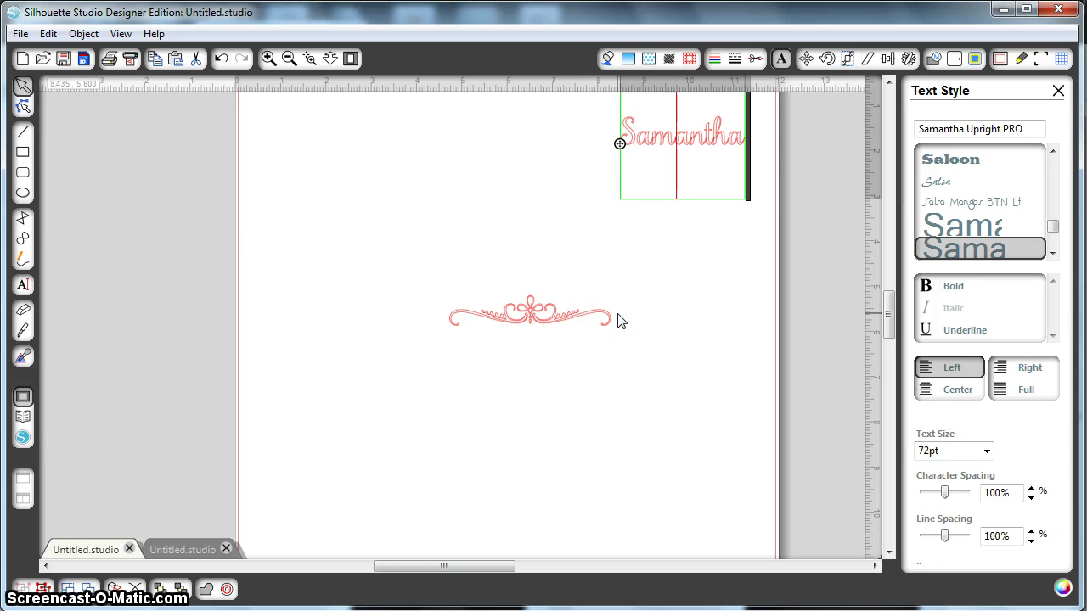
{"action": "left_click", "coordinate": [624, 322]}
{"action": "left_click", "coordinate": [627, 325]}
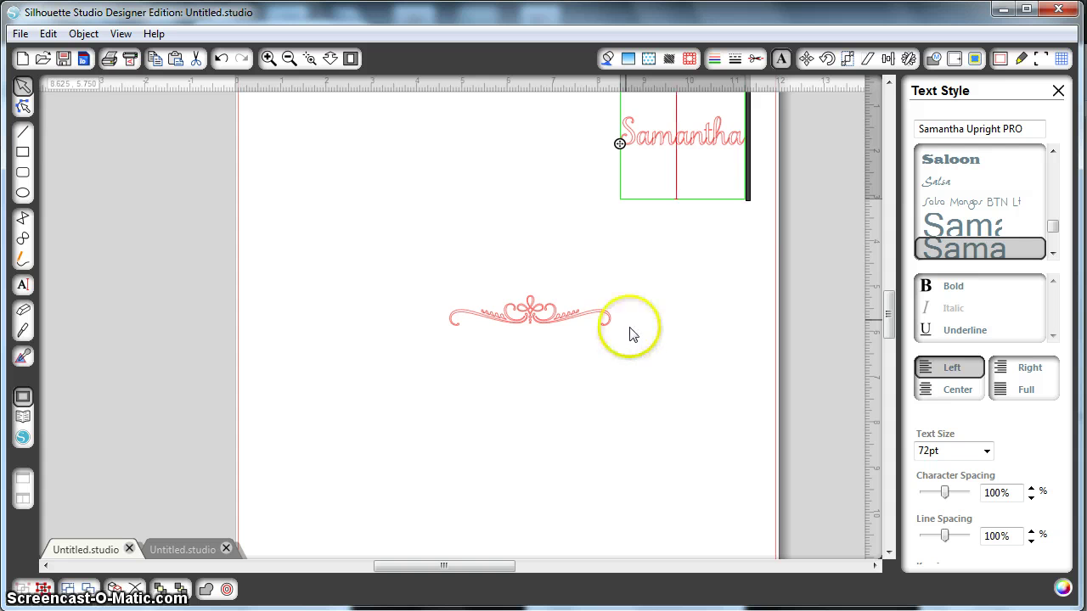
{"action": "left_click", "coordinate": [566, 396]}
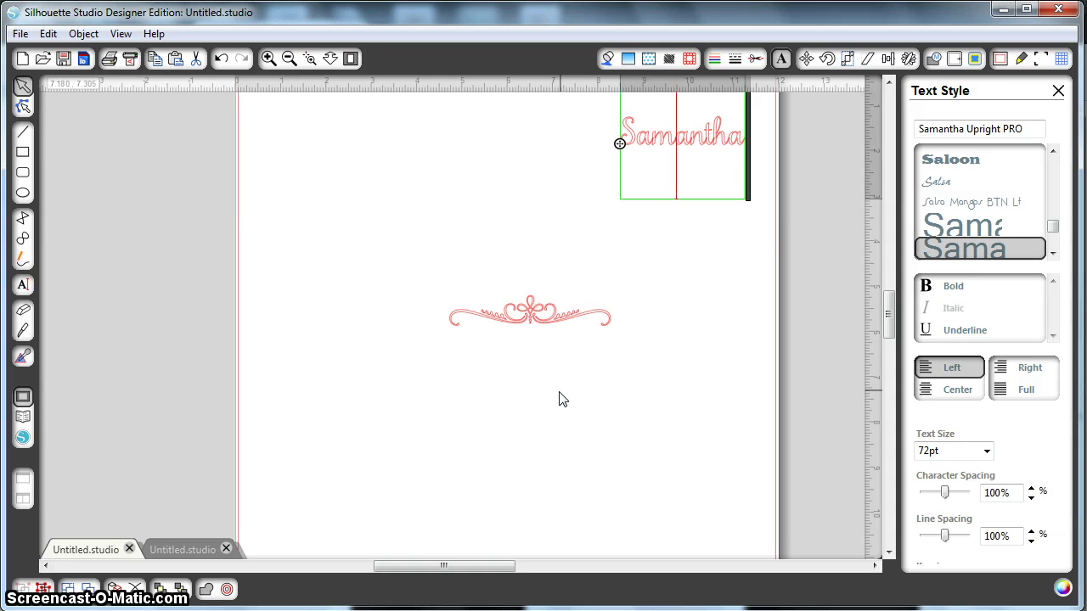
{"action": "left_click", "coordinate": [553, 400]}
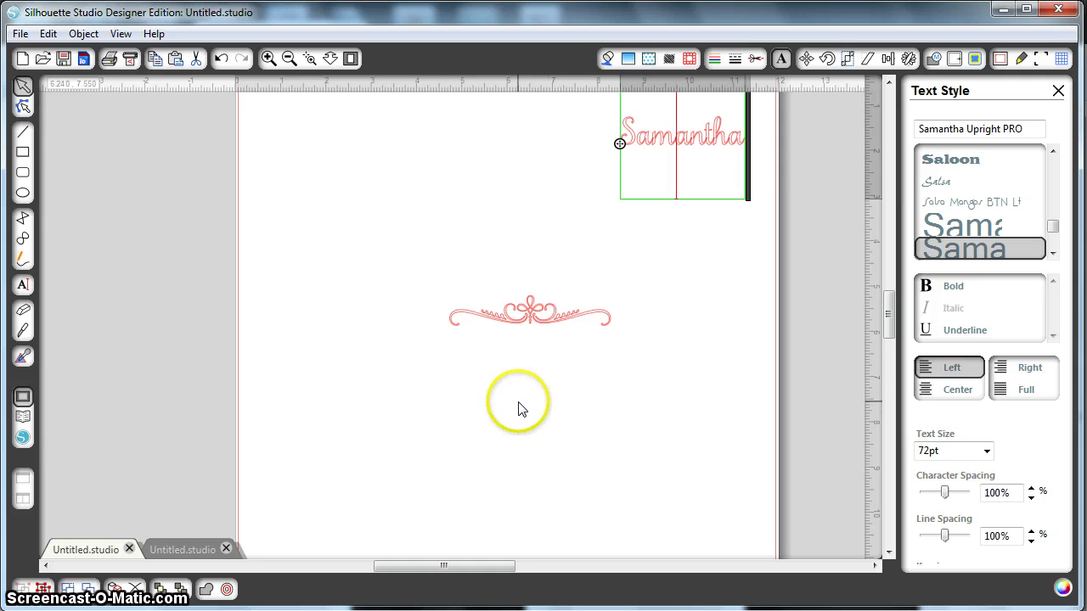
{"action": "left_click", "coordinate": [658, 259]}
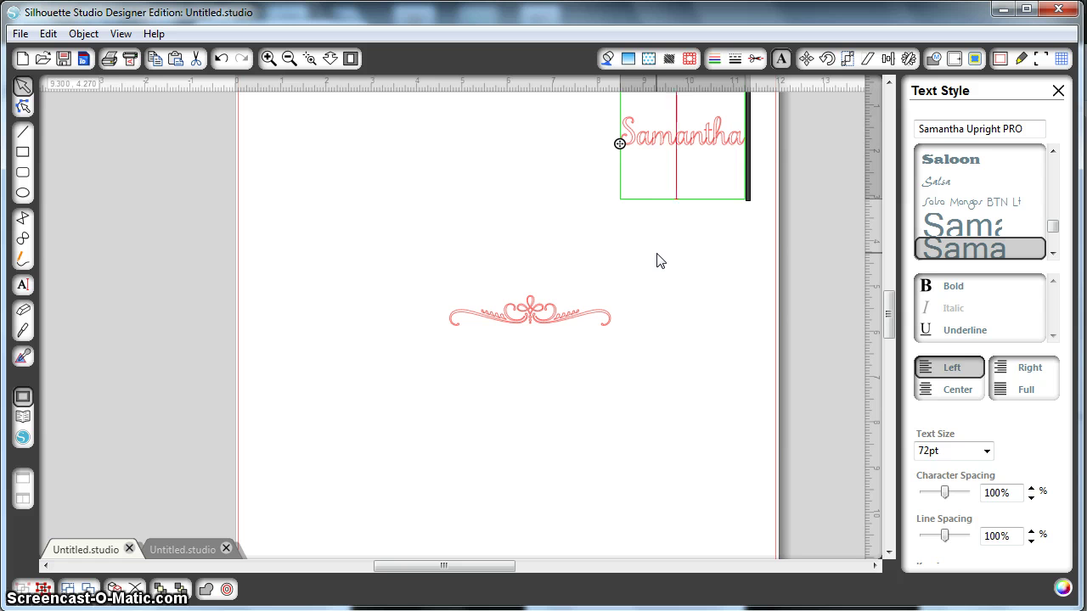
{"action": "left_click", "coordinate": [629, 227]}
{"action": "left_click", "coordinate": [672, 186]}
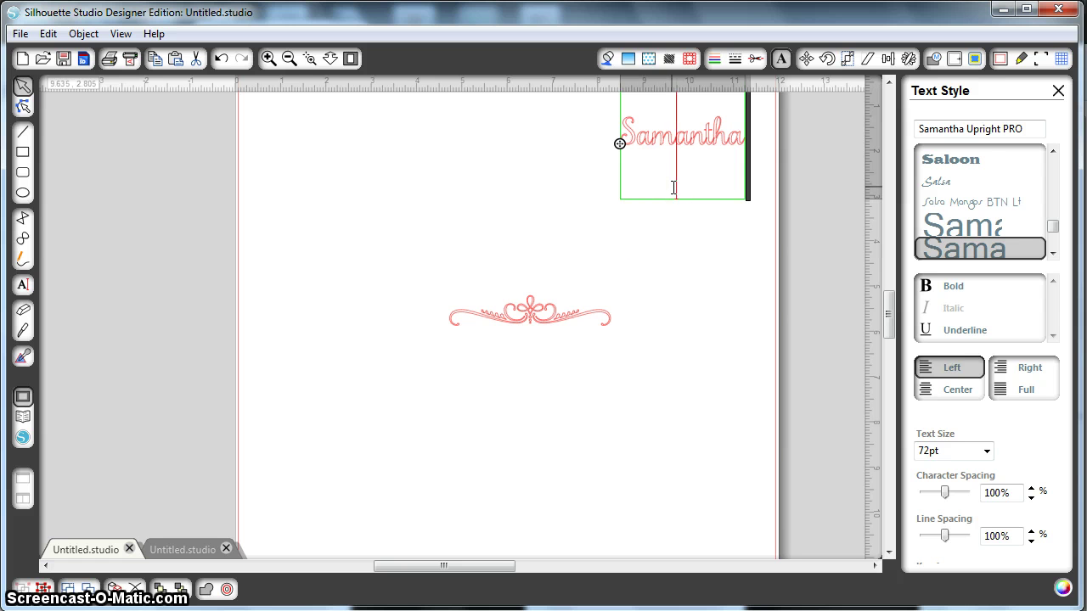
{"action": "left_click", "coordinate": [682, 214]}
{"action": "left_click", "coordinate": [967, 128]}
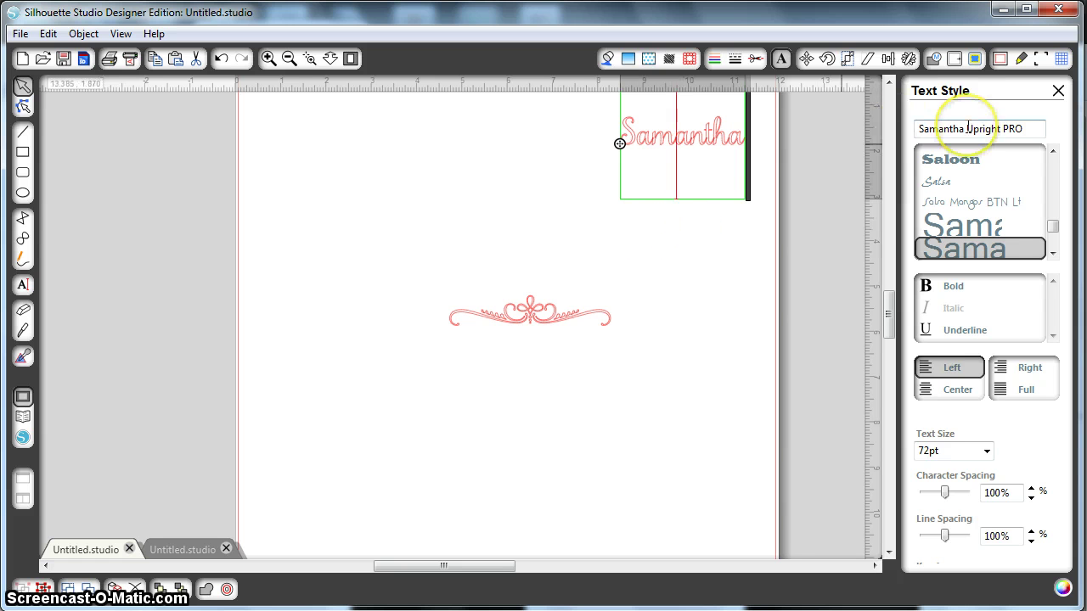
{"action": "left_click", "coordinate": [662, 351]}
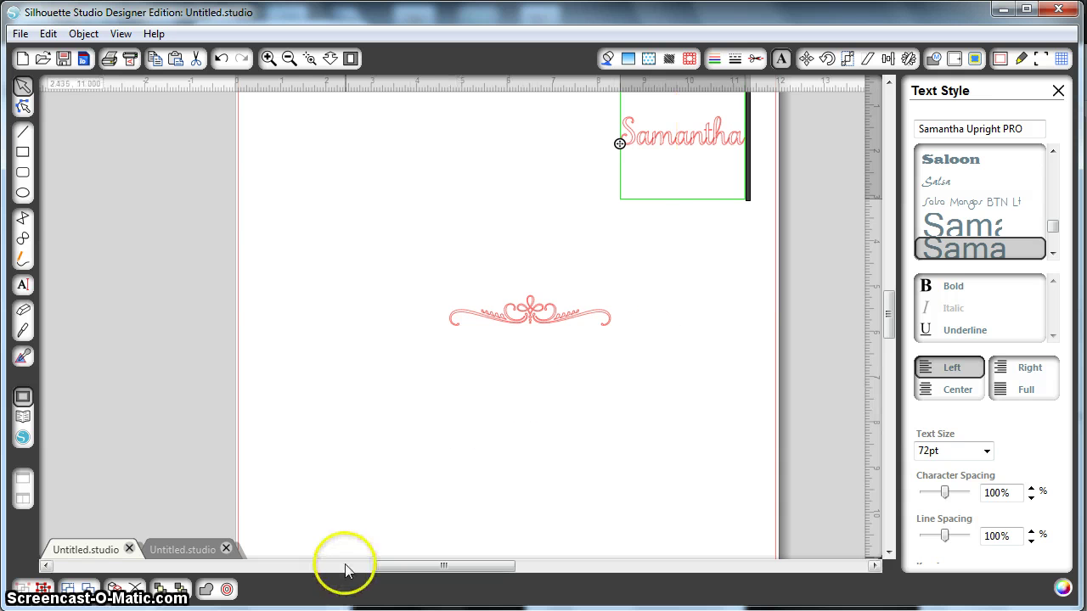
Switch to Character Map, replace the characters to copy with the swash S glyphs U+E305, U+E2FD and U+E2F9, and copy them
{"action": "key", "text": "alt+Tab"}
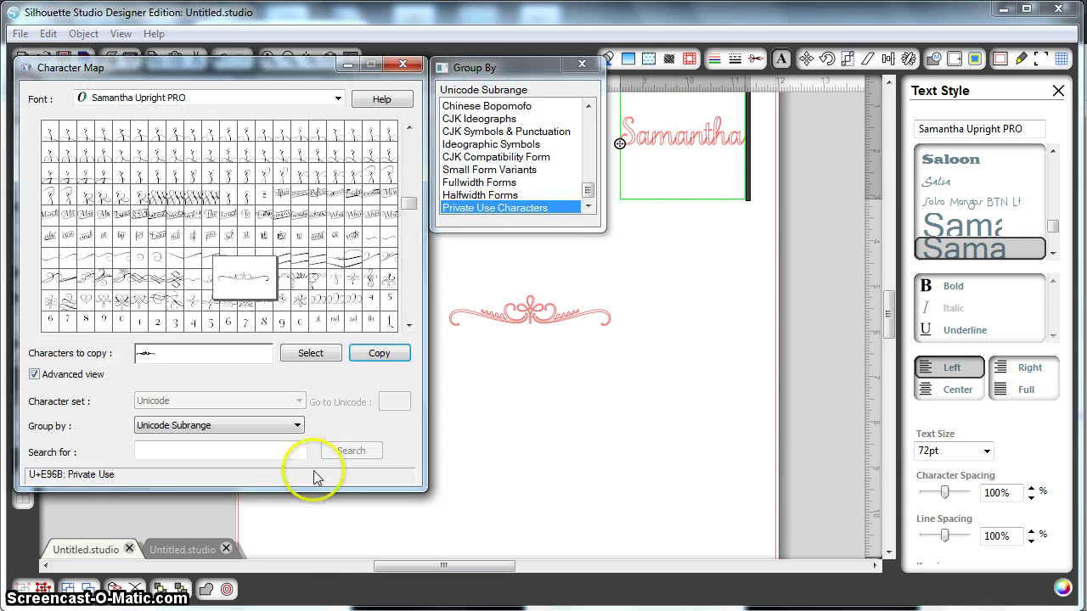
{"action": "left_click_drag", "start_coordinate": [407, 206], "coordinate": [408, 160]}
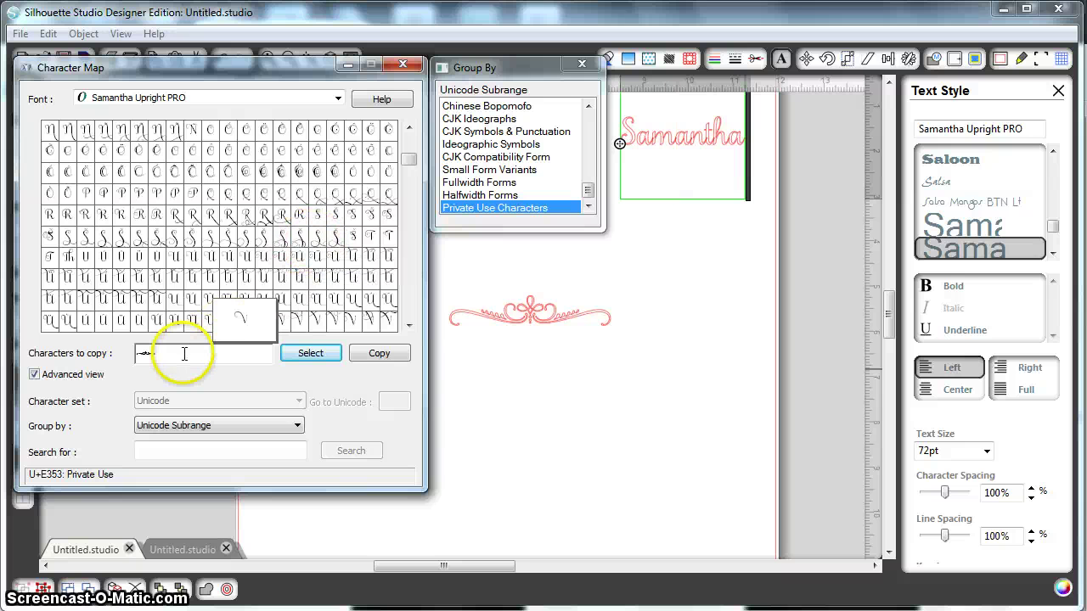
{"action": "key", "text": "BackSpace"}
{"action": "double_click", "coordinate": [281, 236]}
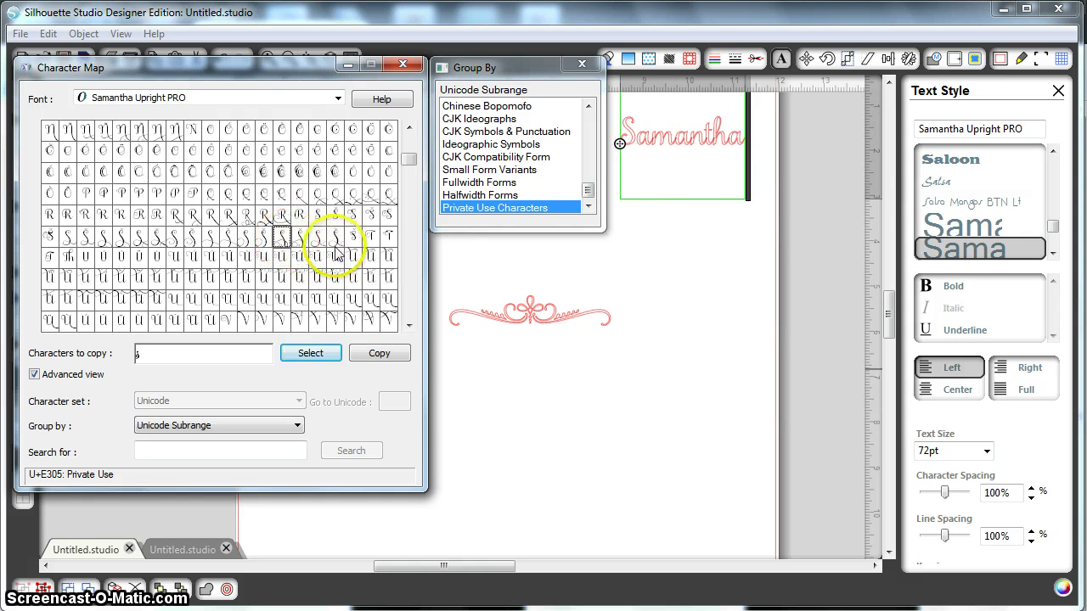
{"action": "double_click", "coordinate": [138, 236]}
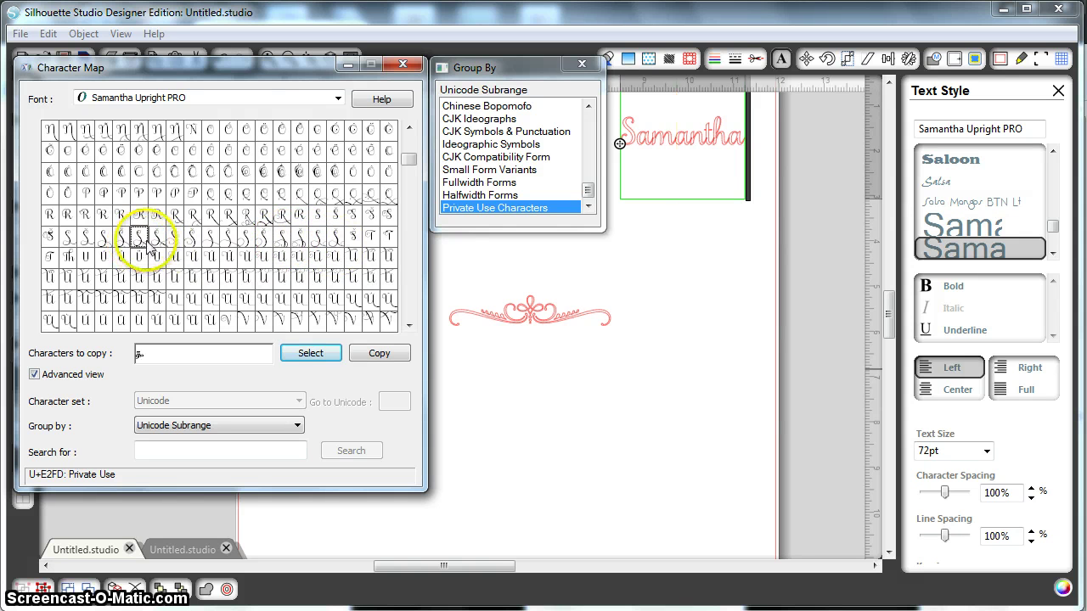
{"action": "double_click", "coordinate": [72, 244]}
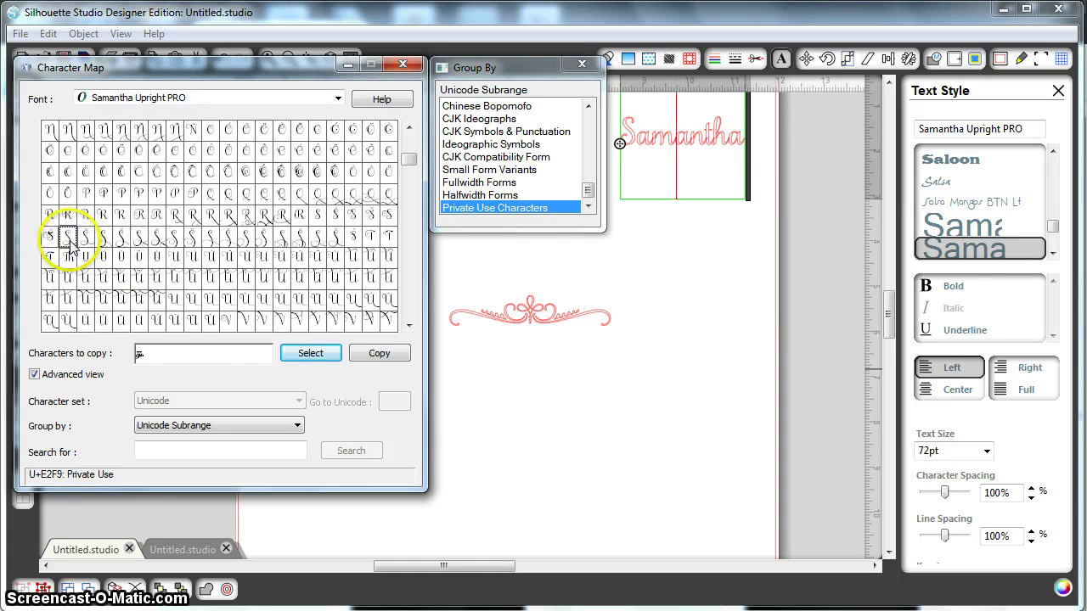
{"action": "left_click", "coordinate": [379, 354]}
Paste the copied S glyphs onto the Silhouette Studio page and move them just below the flourish
{"action": "left_click", "coordinate": [520, 395]}
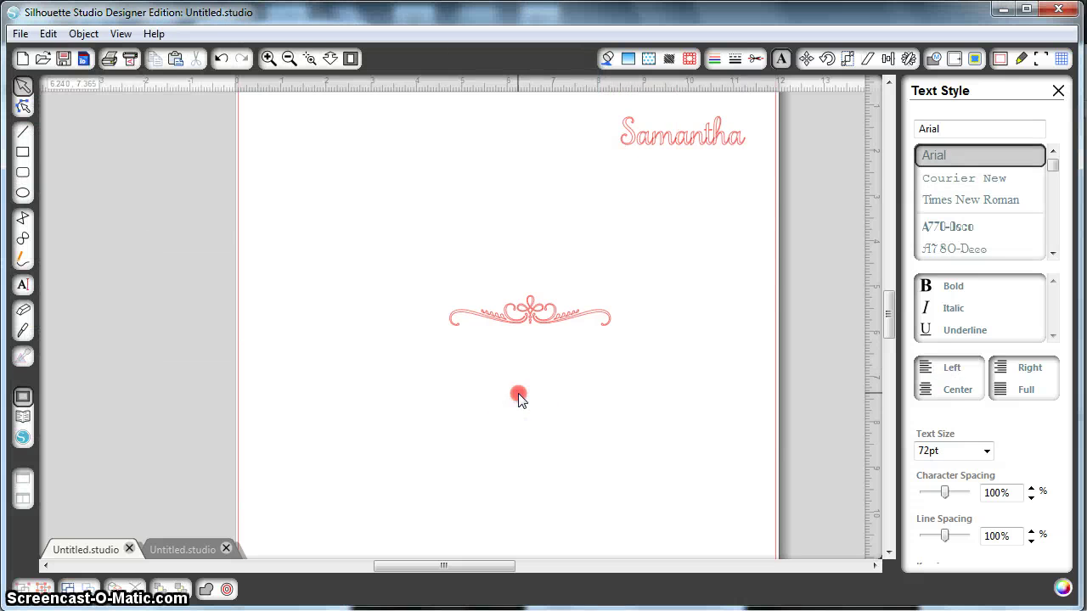
{"action": "right_click", "coordinate": [518, 393]}
{"action": "left_click", "coordinate": [538, 427]}
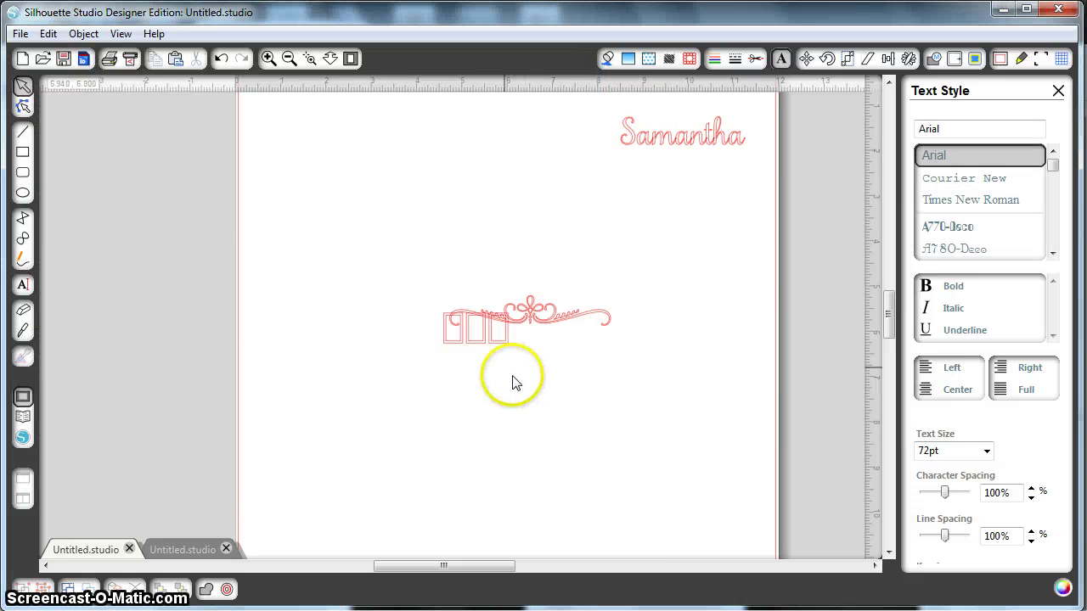
{"action": "left_click_drag", "start_coordinate": [485, 343], "coordinate": [476, 386]}
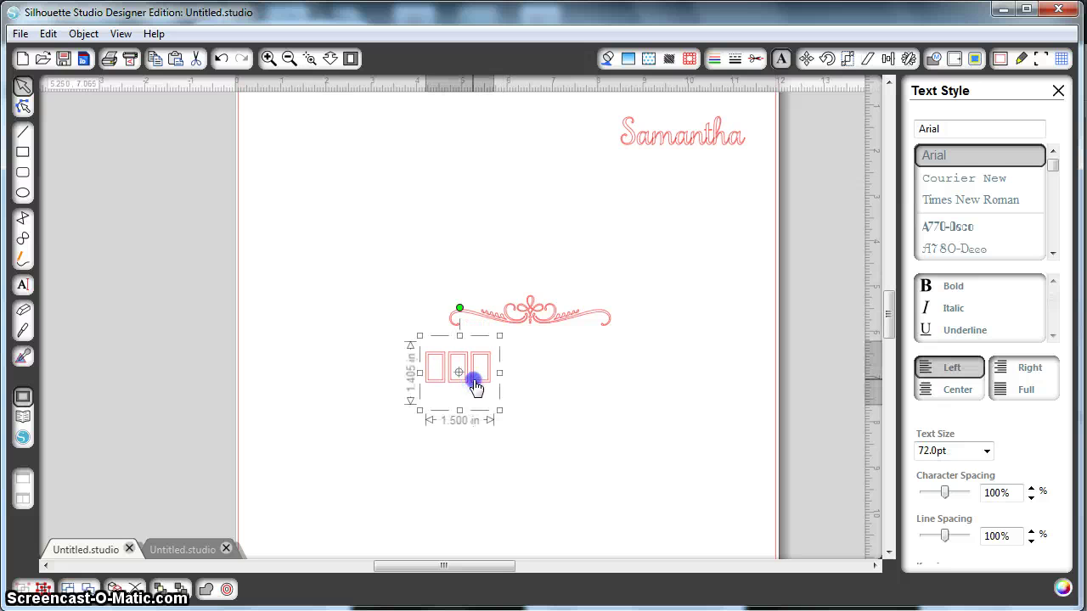
{"action": "left_click", "coordinate": [541, 391]}
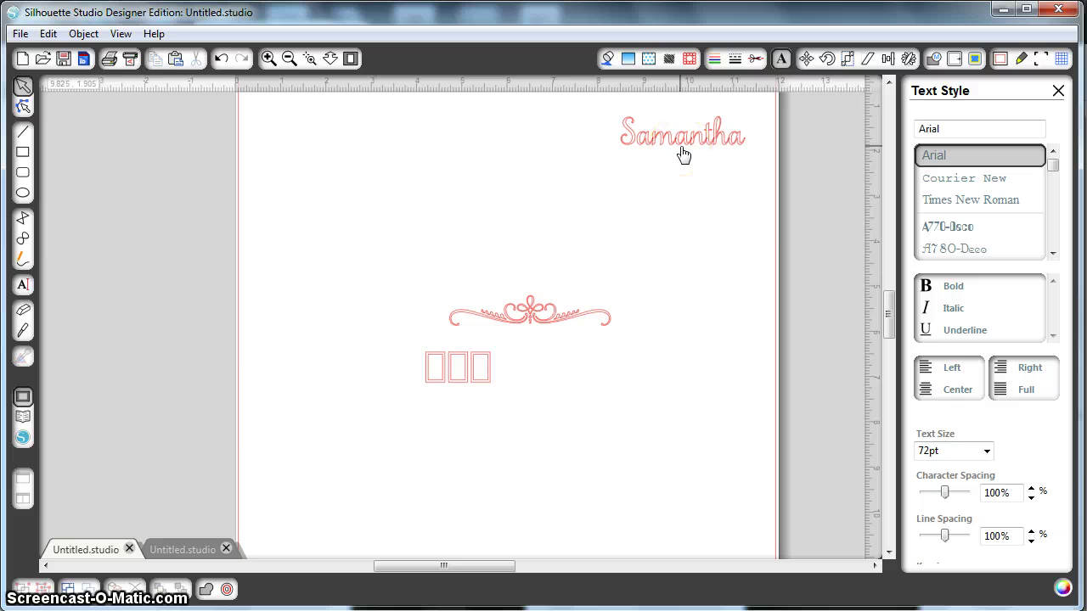
Apply the Samantha text's font to the three pasted placeholder characters with the eyedropper
{"action": "left_click", "coordinate": [472, 365]}
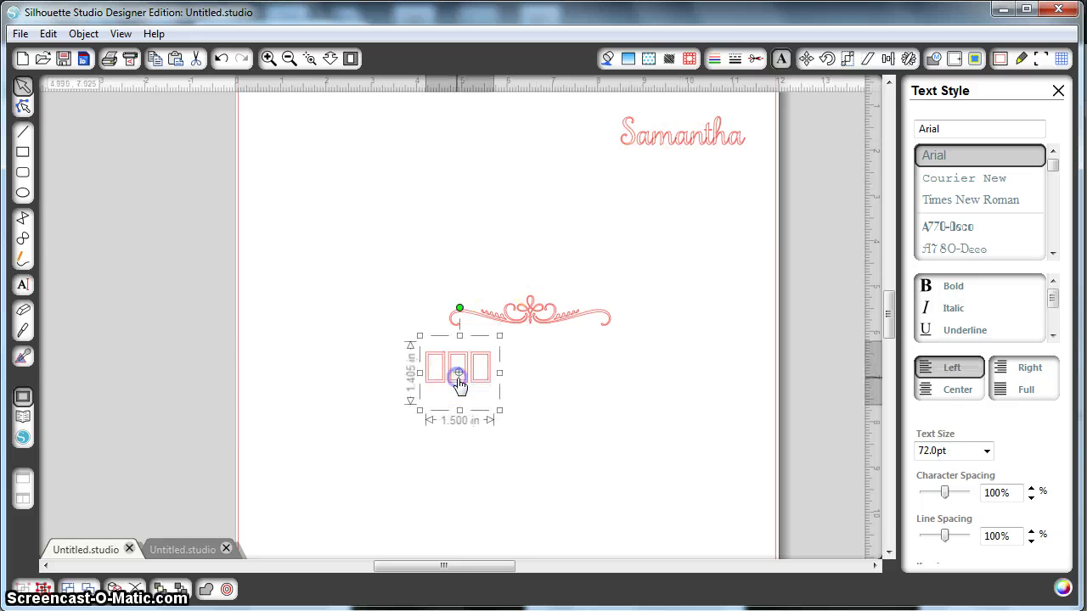
{"action": "left_click", "coordinate": [23, 356]}
{"action": "left_click_drag", "start_coordinate": [575, 177], "coordinate": [638, 133]}
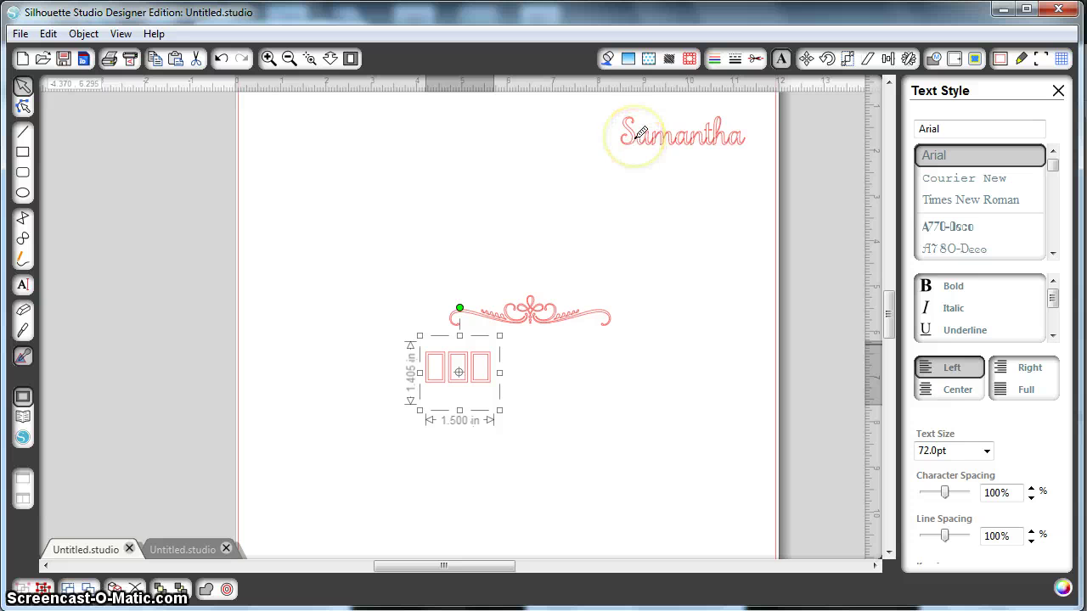
{"action": "left_click", "coordinate": [639, 134]}
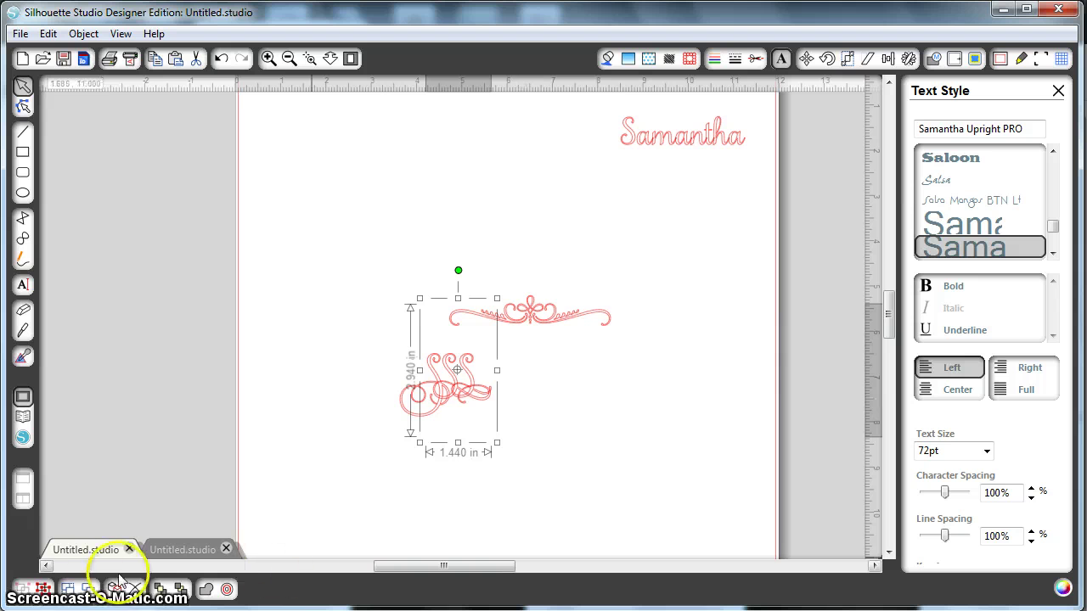
Ungroup the three swash S glyphs and spread them out in a row above the flourish
{"action": "left_click", "coordinate": [42, 588]}
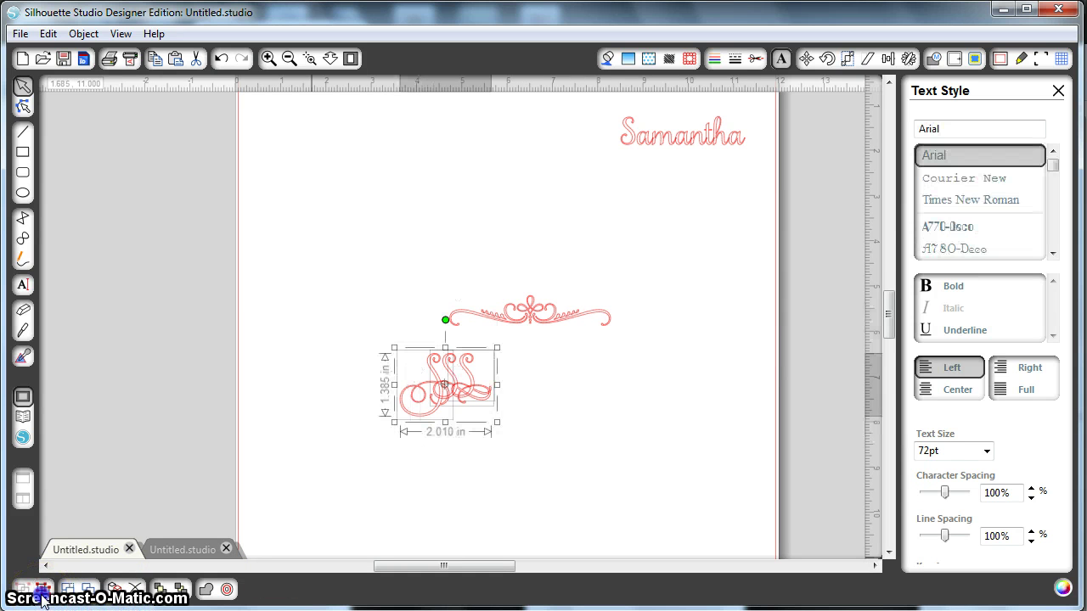
{"action": "left_click_drag", "start_coordinate": [430, 367], "coordinate": [382, 247]}
{"action": "left_click", "coordinate": [523, 388]}
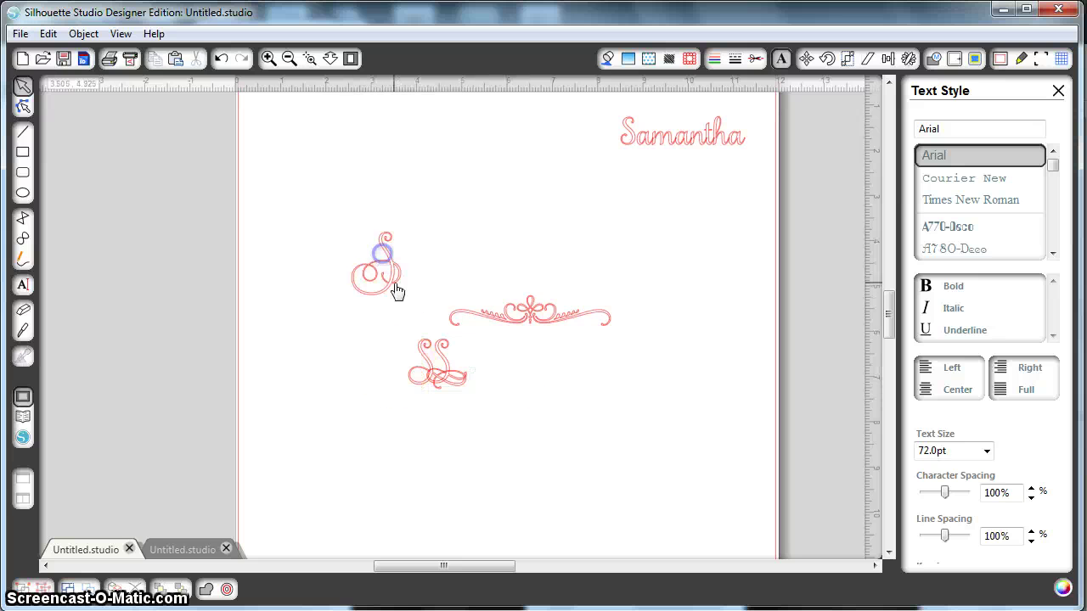
{"action": "left_click_drag", "start_coordinate": [423, 349], "coordinate": [450, 230]}
{"action": "left_click_drag", "start_coordinate": [445, 383], "coordinate": [559, 272]}
{"action": "left_click", "coordinate": [590, 388]}
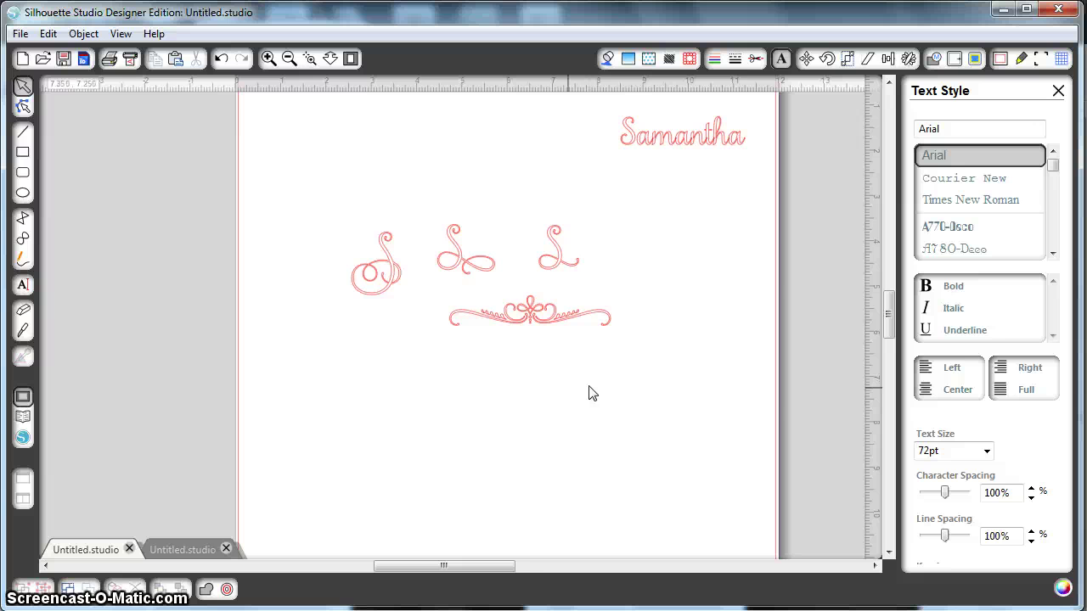
Switch to the other open document listing the Windows, font and Silhouette Studio version requirements
{"action": "left_click", "coordinate": [183, 551]}
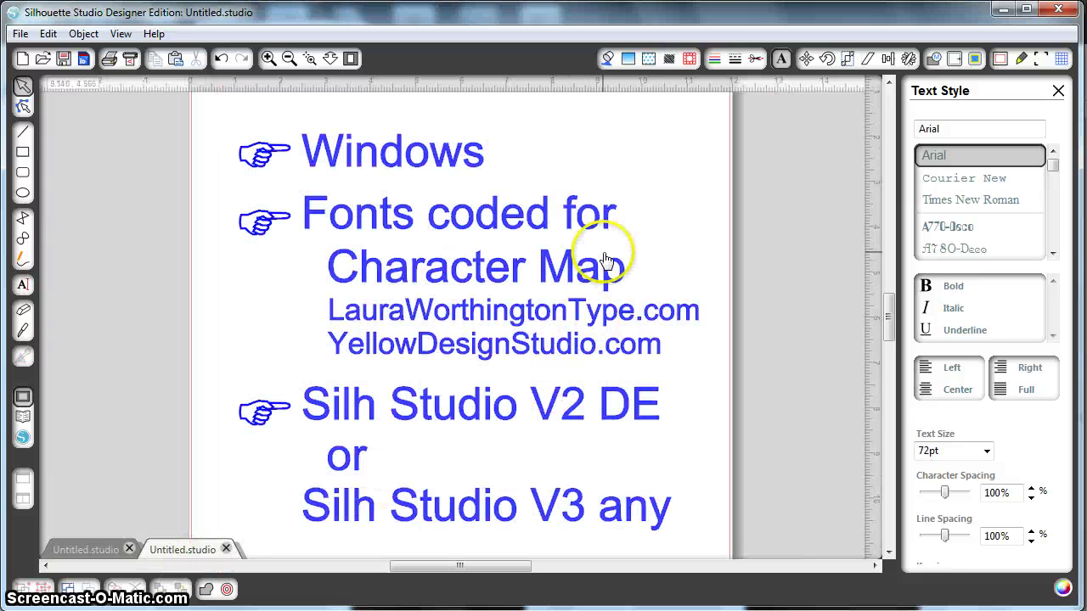